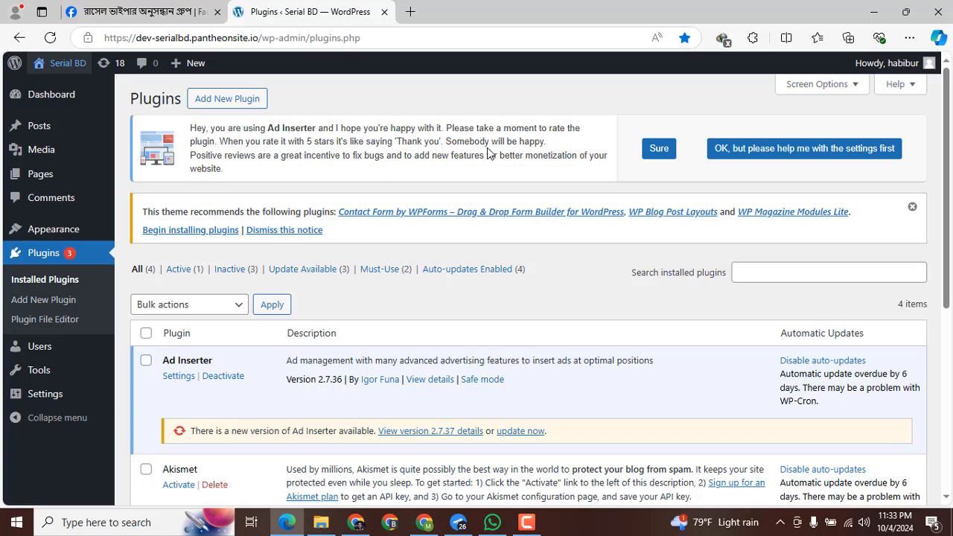
Step: Look over the installed plugins, open the Serial BD site in a new tab, and view its homepage posts
{"action": "scroll", "coordinate": [488, 152], "scroll_direction": "down", "scroll_amount": 5}
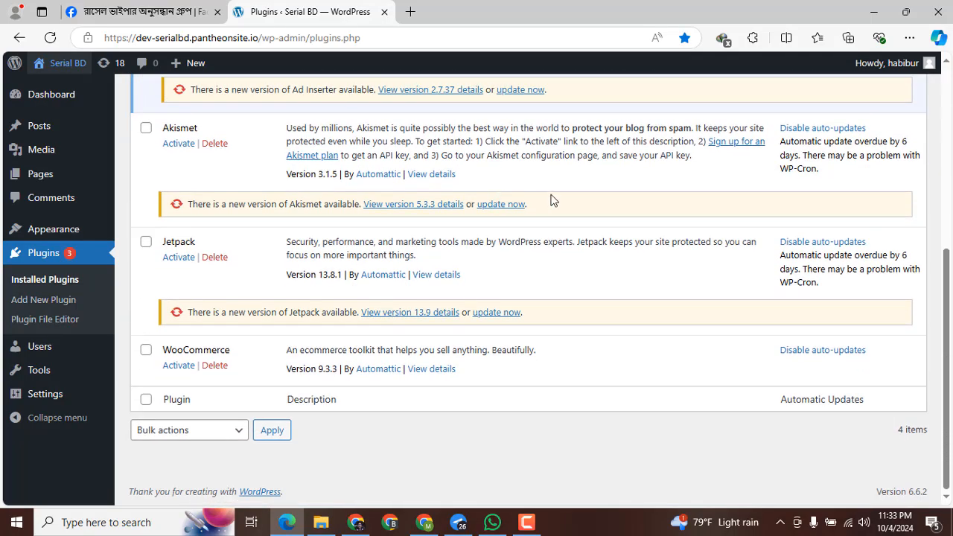
{"action": "scroll", "coordinate": [551, 200], "scroll_direction": "up", "scroll_amount": 4}
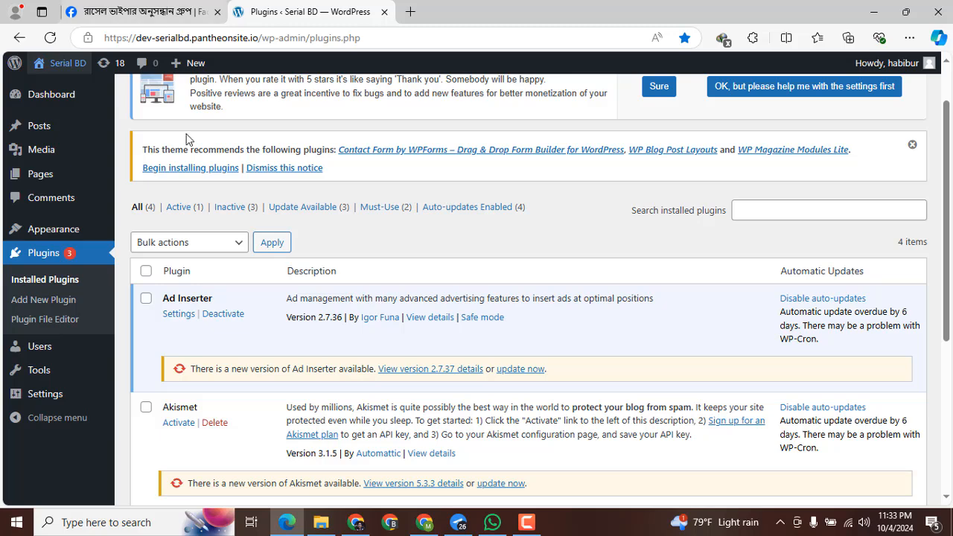
{"action": "scroll", "coordinate": [193, 134], "scroll_direction": "up", "scroll_amount": 1}
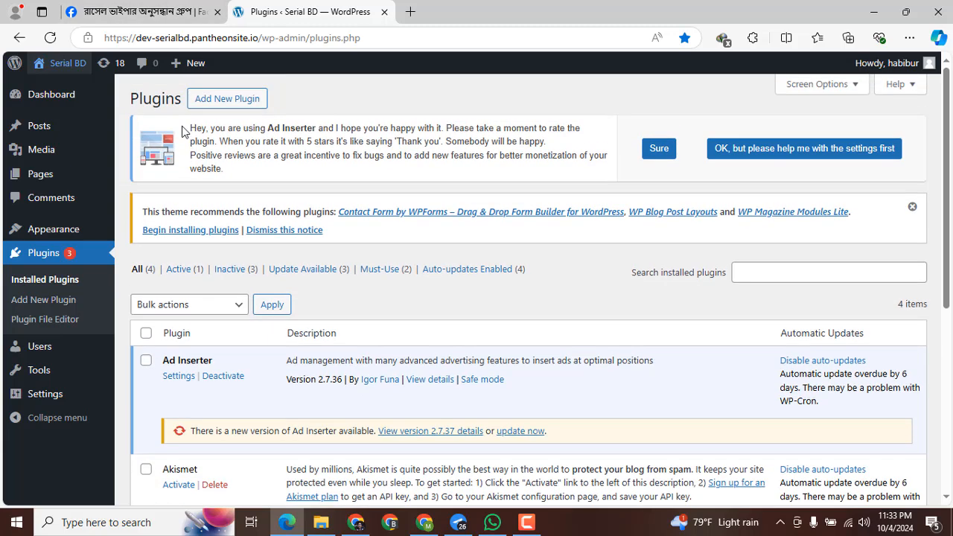
{"action": "right_click", "coordinate": [60, 64]}
{"action": "left_click", "coordinate": [98, 77]}
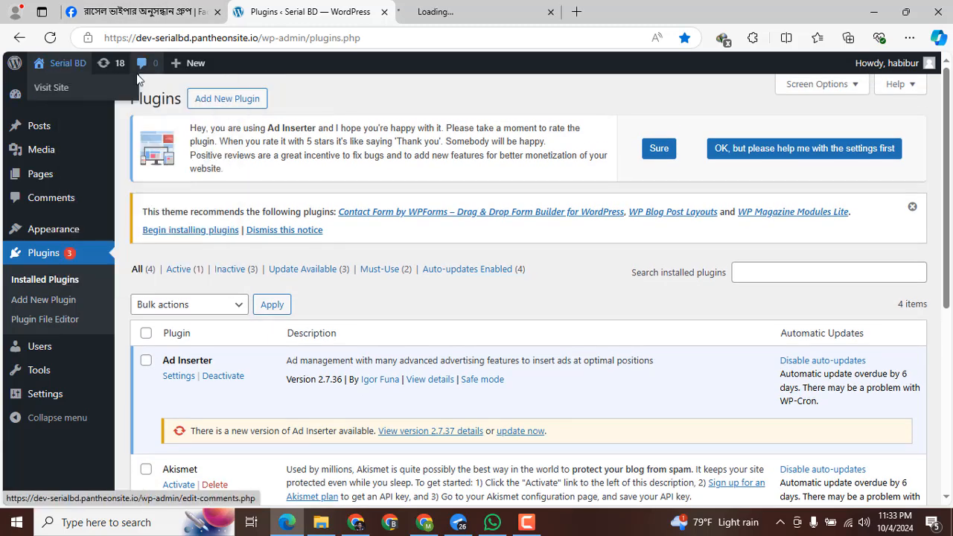
{"action": "left_click", "coordinate": [428, 12]}
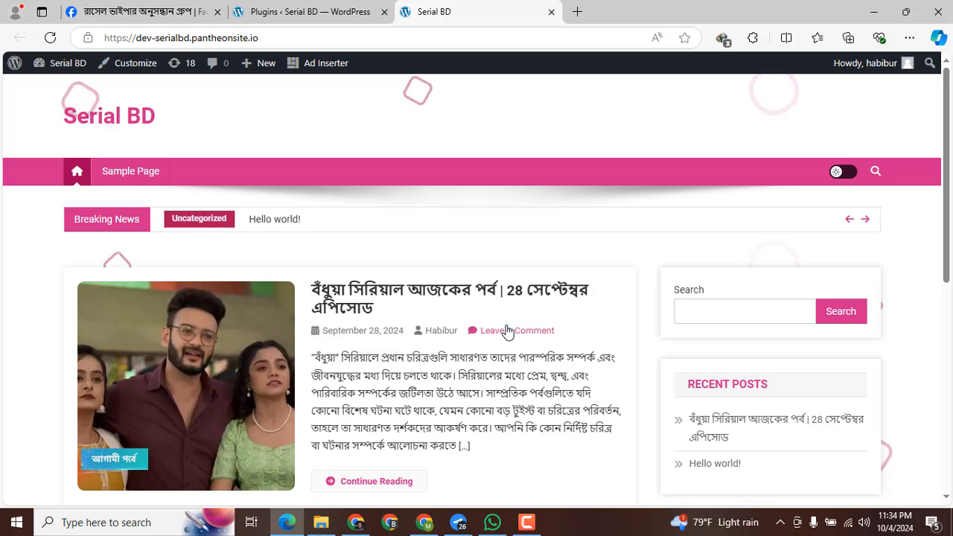
{"action": "scroll", "coordinate": [532, 298], "scroll_direction": "down", "scroll_amount": 3}
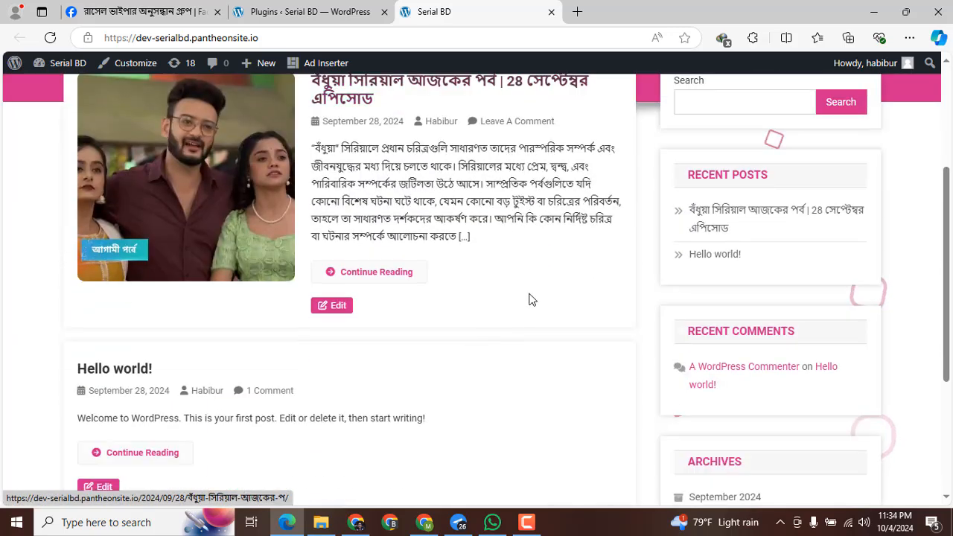
{"action": "scroll", "coordinate": [524, 296], "scroll_direction": "up", "scroll_amount": 3}
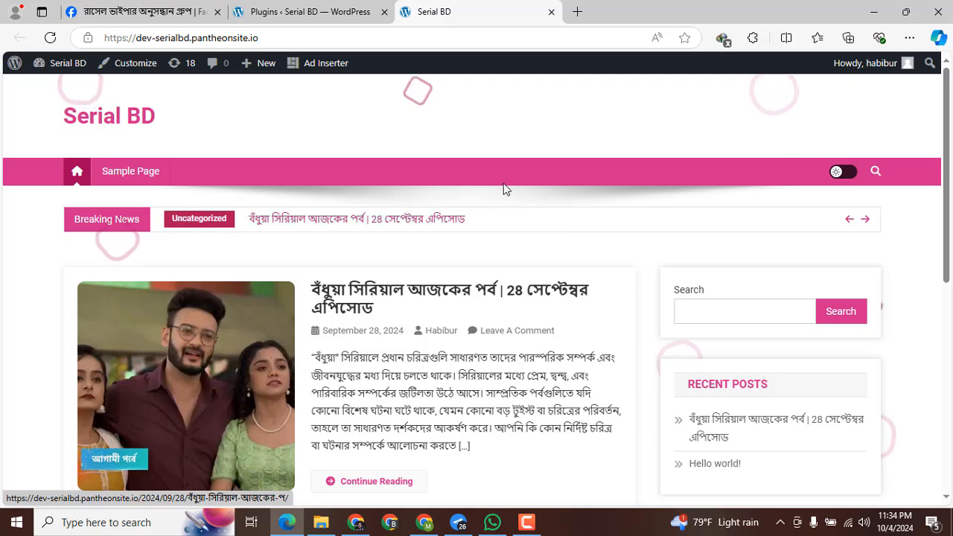
Step: Switch to Chrome and open the Adsterra Websites page in a maximized window, showing the list of added websites
{"action": "left_click", "coordinate": [309, 13]}
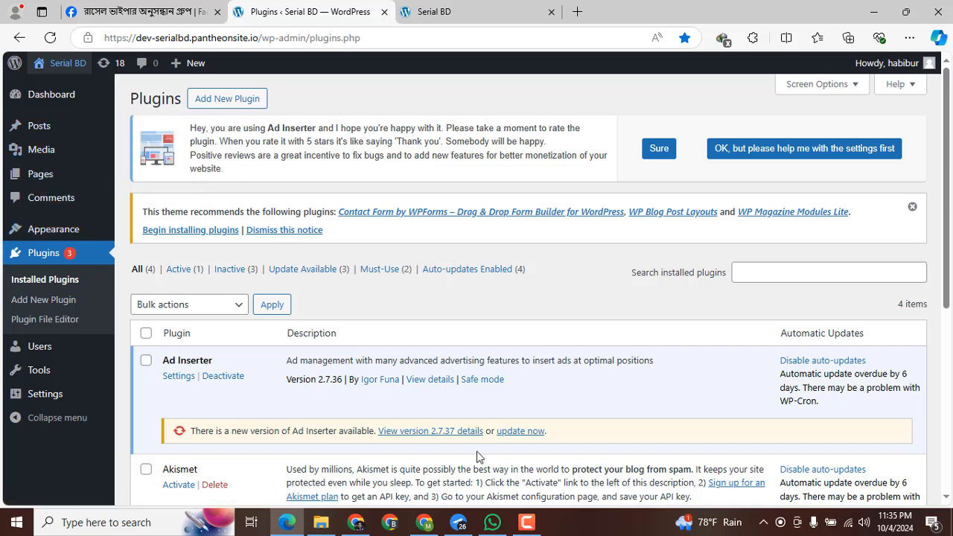
{"action": "left_click", "coordinate": [426, 525]}
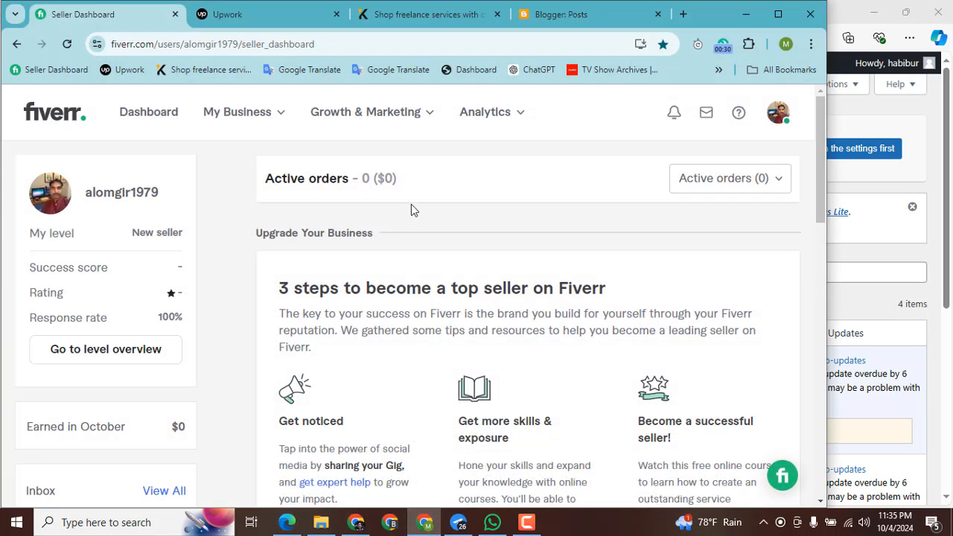
{"action": "left_click", "coordinate": [574, 13]}
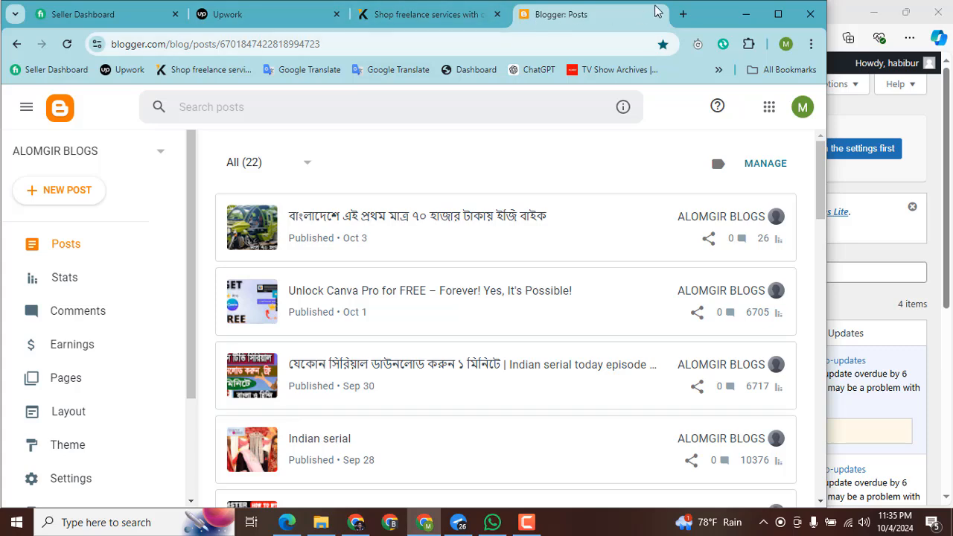
{"action": "key", "text": "ctrl+shift+t"}
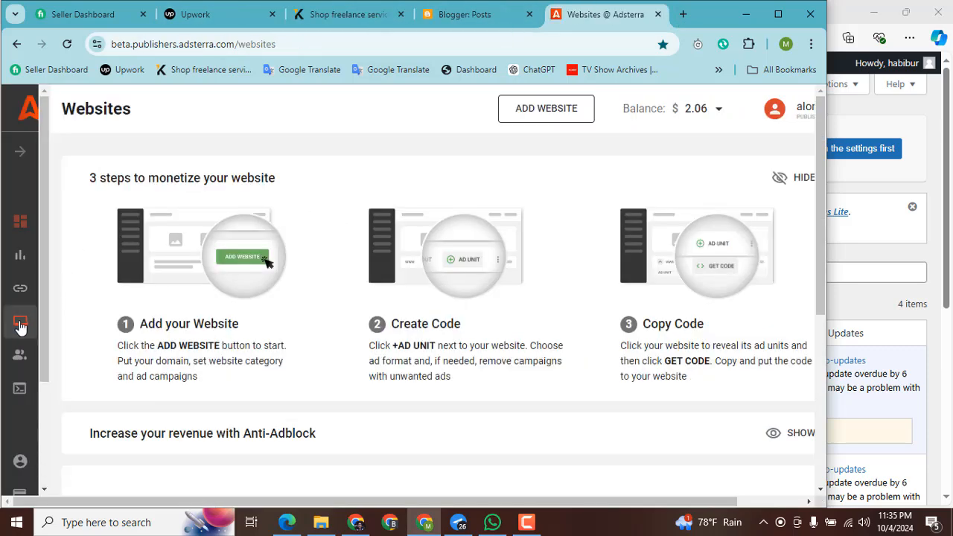
{"action": "scroll", "coordinate": [347, 305], "scroll_direction": "down", "scroll_amount": 2}
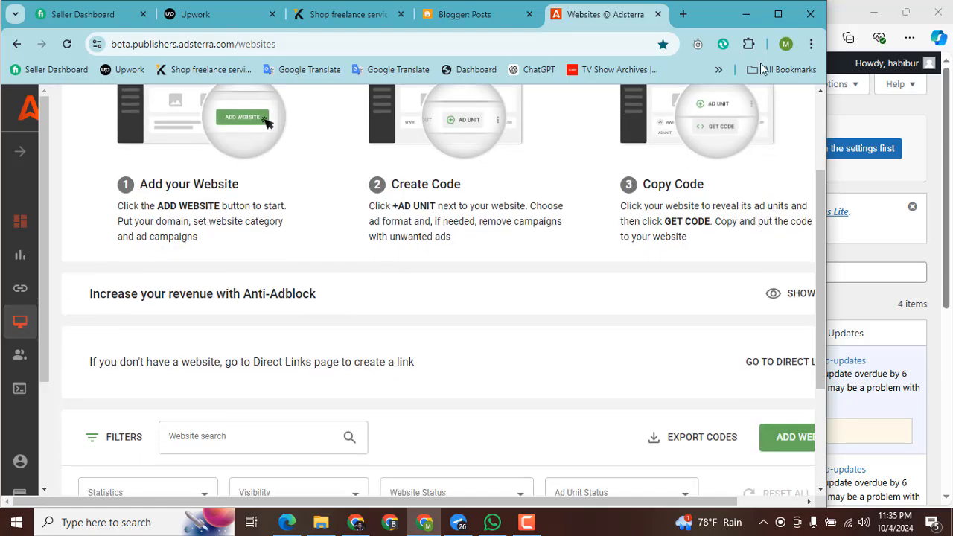
{"action": "left_click", "coordinate": [779, 15]}
{"action": "scroll", "coordinate": [467, 303], "scroll_direction": "down", "scroll_amount": 2}
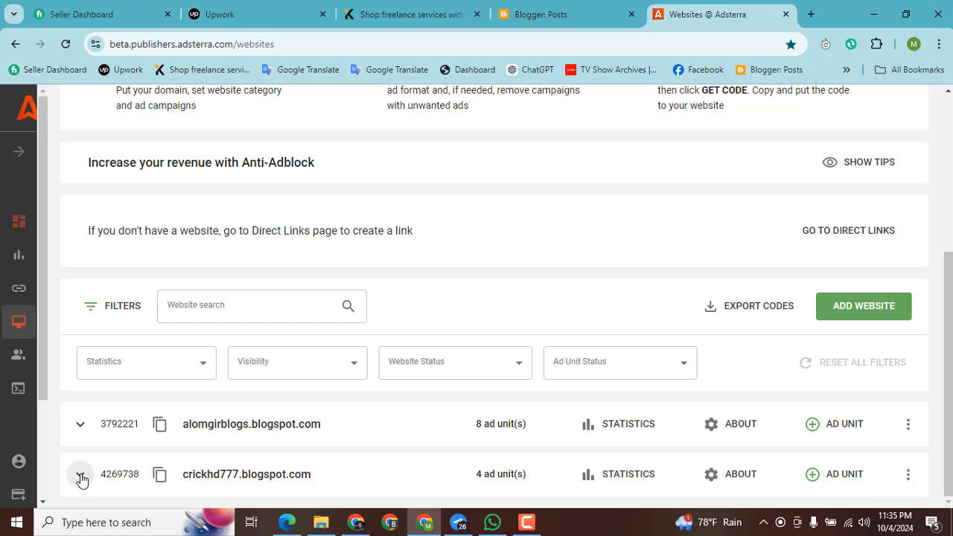
Step: Expand the ad units of crickhd777.blogspot.com and get the code for its Banner 468x60 unit
{"action": "left_click", "coordinate": [81, 476]}
{"action": "scroll", "coordinate": [304, 457], "scroll_direction": "down", "scroll_amount": 2}
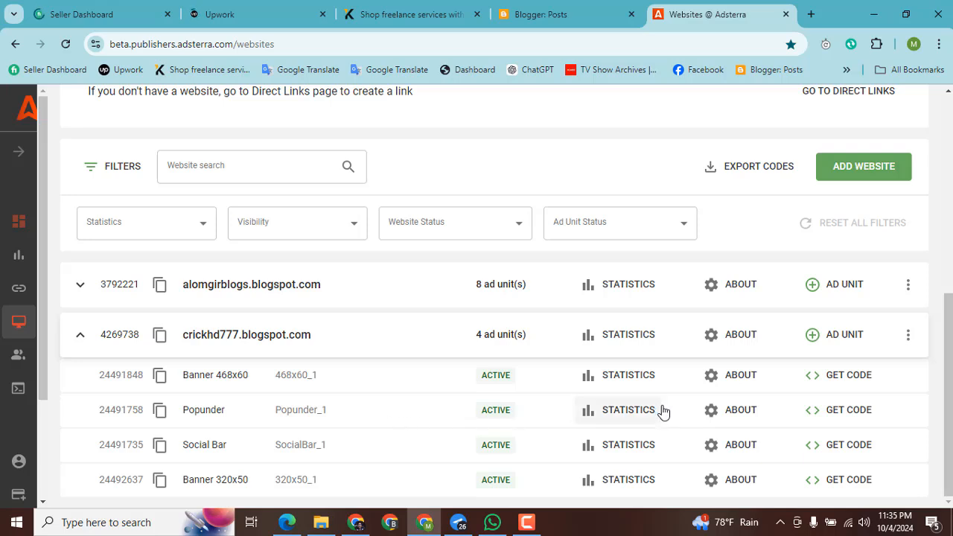
{"action": "left_click", "coordinate": [844, 379]}
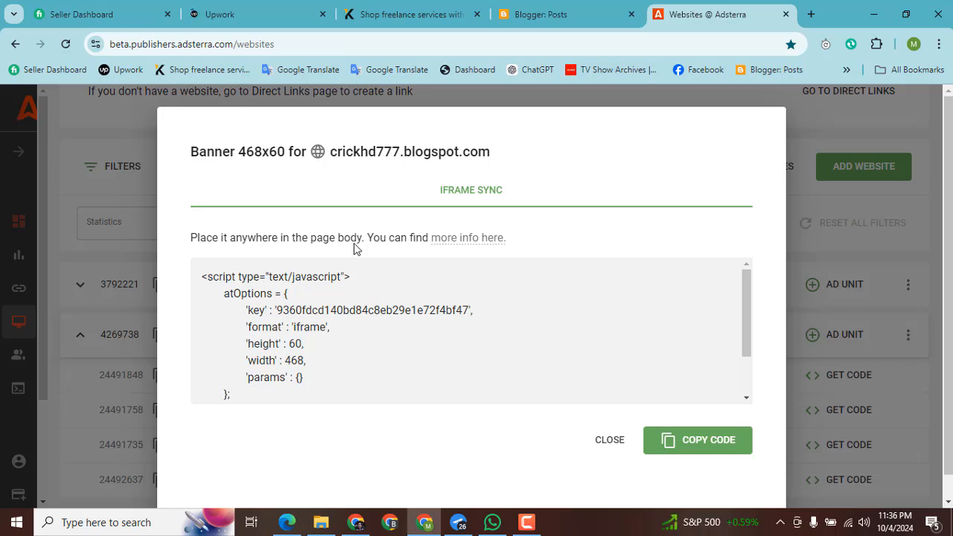
Step: Switch back to WordPress in Edge and open the Theme File Editor
{"action": "left_click", "coordinate": [287, 523]}
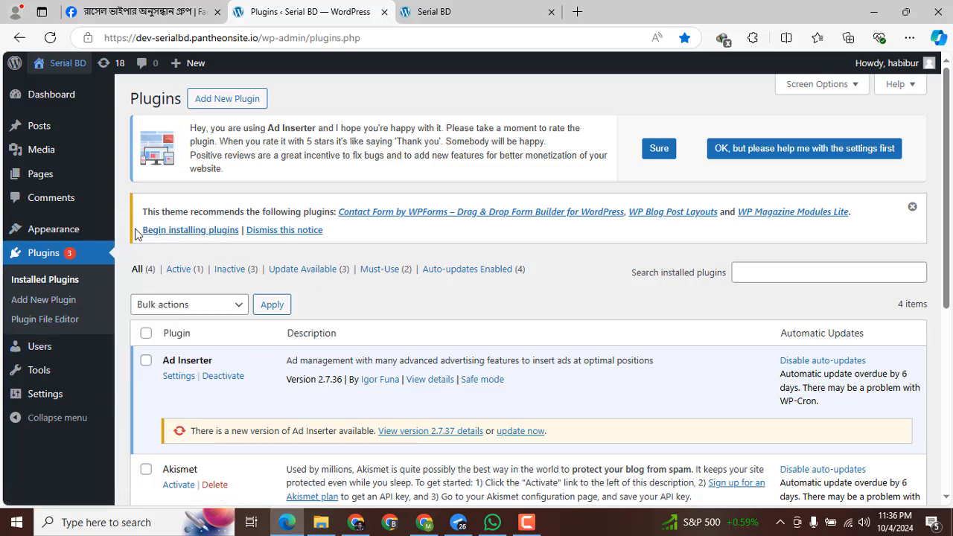
{"action": "mouse_move", "coordinate": [69, 237]}
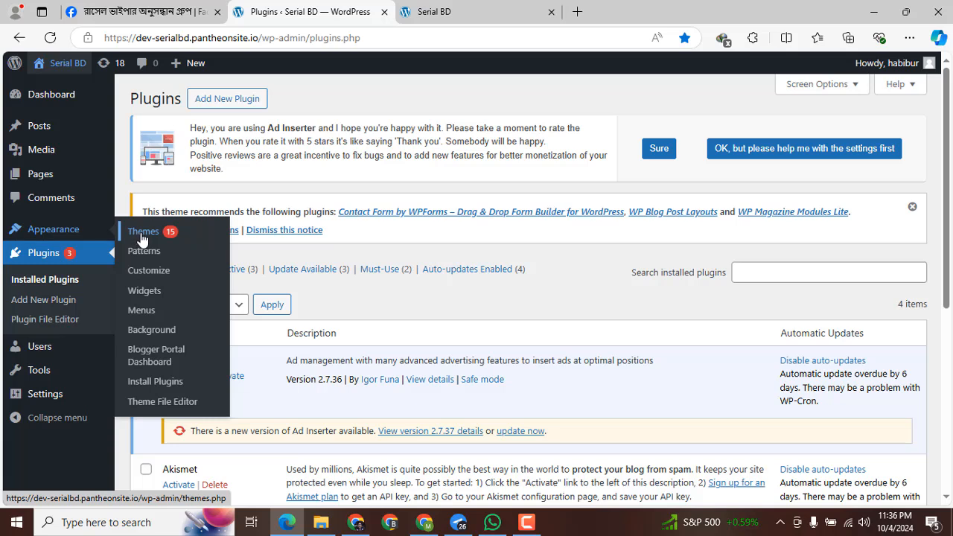
{"action": "left_click", "coordinate": [166, 403]}
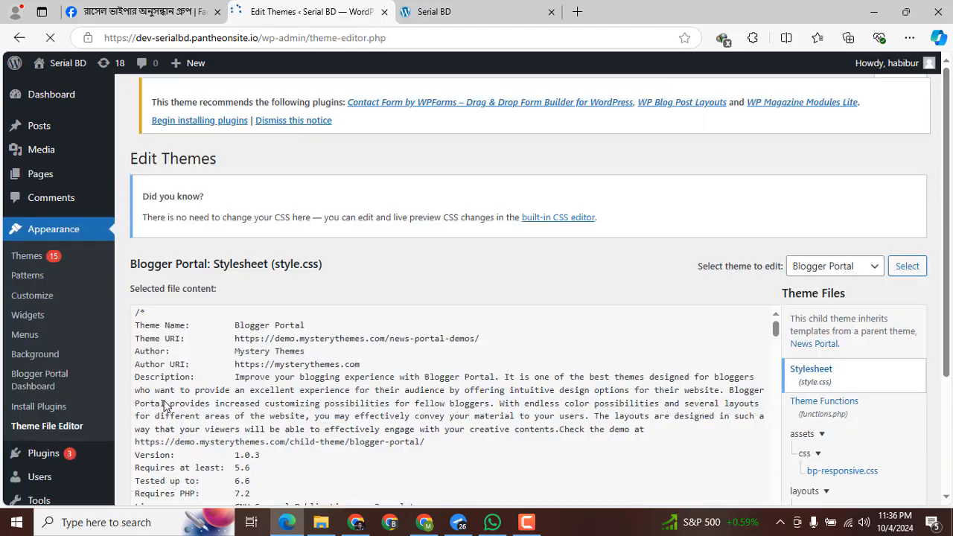
Step: Examine the Blogger Portal stylesheet (style.css) for the ad scripts placed between its CSS sections
{"action": "scroll", "coordinate": [410, 409], "scroll_direction": "down", "scroll_amount": 3}
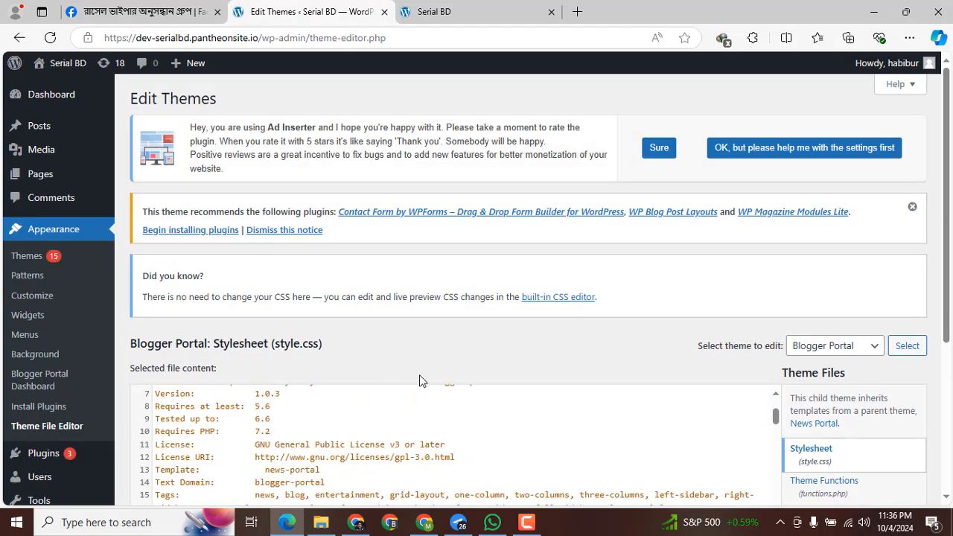
{"action": "scroll", "coordinate": [419, 379], "scroll_direction": "up", "scroll_amount": 3}
{"action": "scroll", "coordinate": [555, 333], "scroll_direction": "down", "scroll_amount": 3}
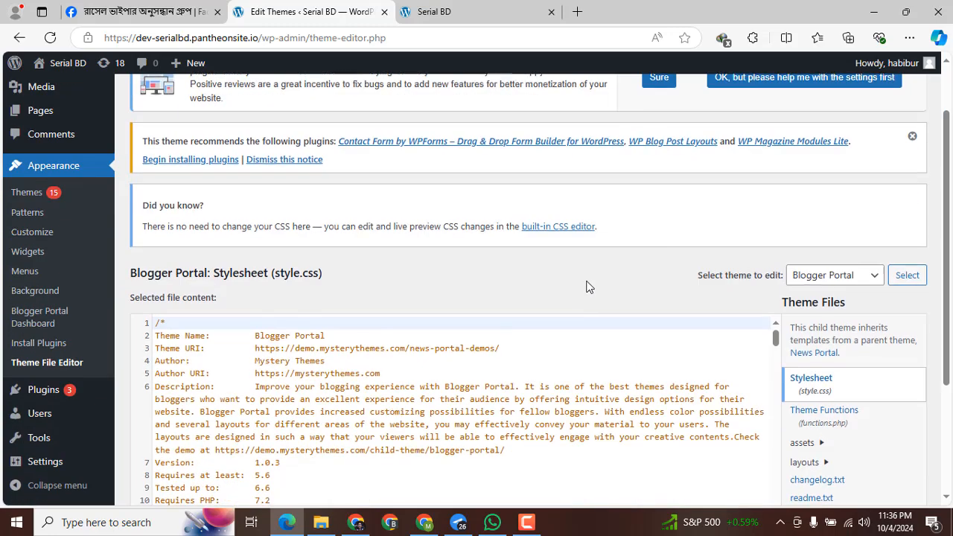
{"action": "scroll", "coordinate": [564, 301], "scroll_direction": "down", "scroll_amount": 4}
{"action": "scroll", "coordinate": [564, 302], "scroll_direction": "down", "scroll_amount": 1}
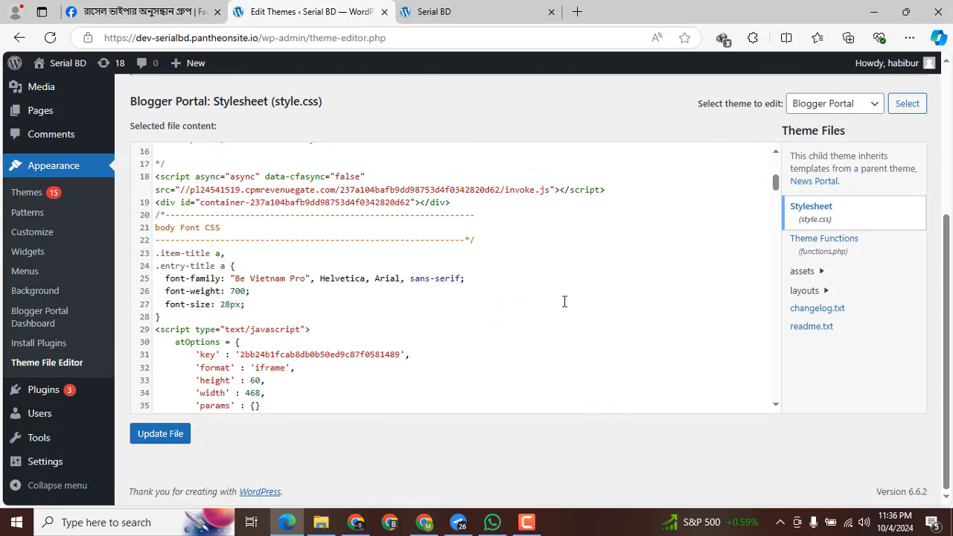
{"action": "scroll", "coordinate": [302, 293], "scroll_direction": "down", "scroll_amount": 7}
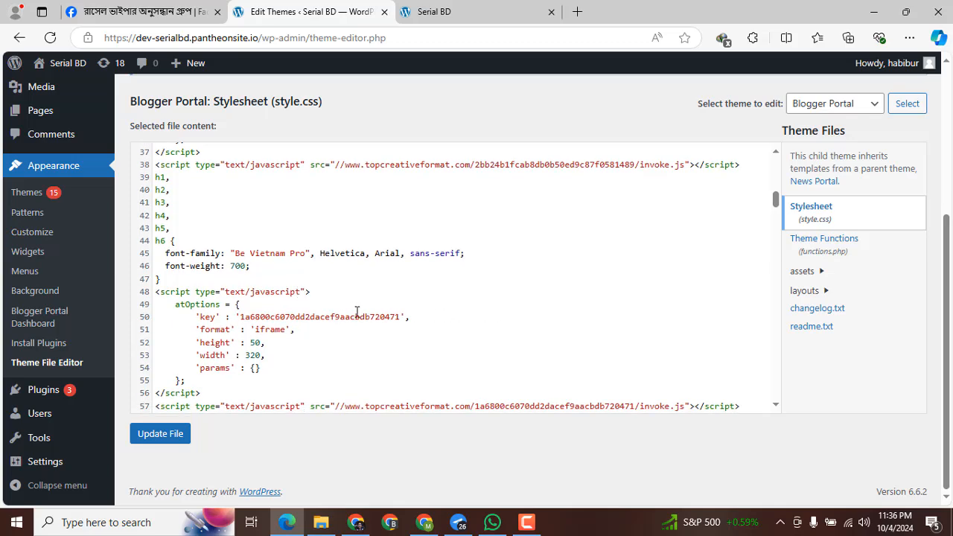
{"action": "scroll", "coordinate": [357, 311], "scroll_direction": "down", "scroll_amount": 4}
{"action": "scroll", "coordinate": [422, 341], "scroll_direction": "down", "scroll_amount": 2}
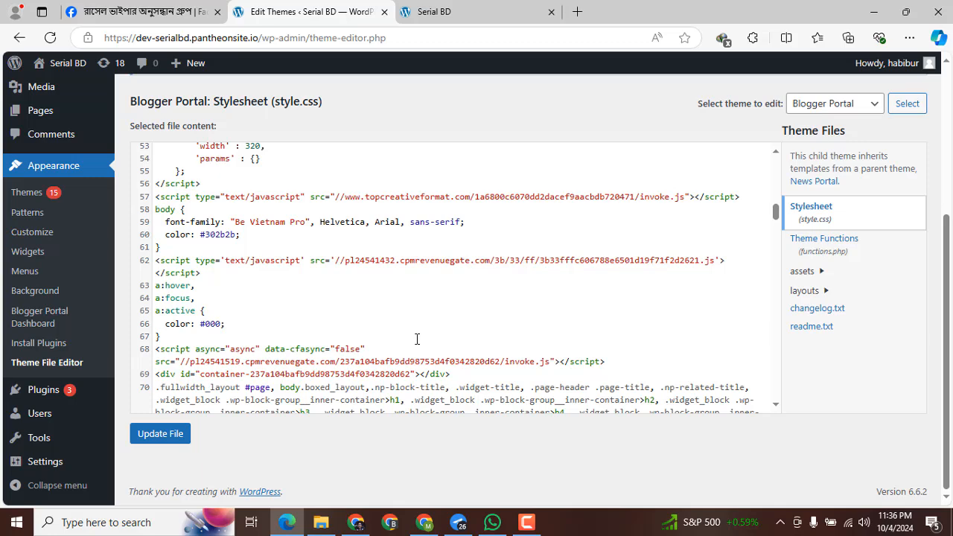
{"action": "scroll", "coordinate": [349, 333], "scroll_direction": "down", "scroll_amount": 5}
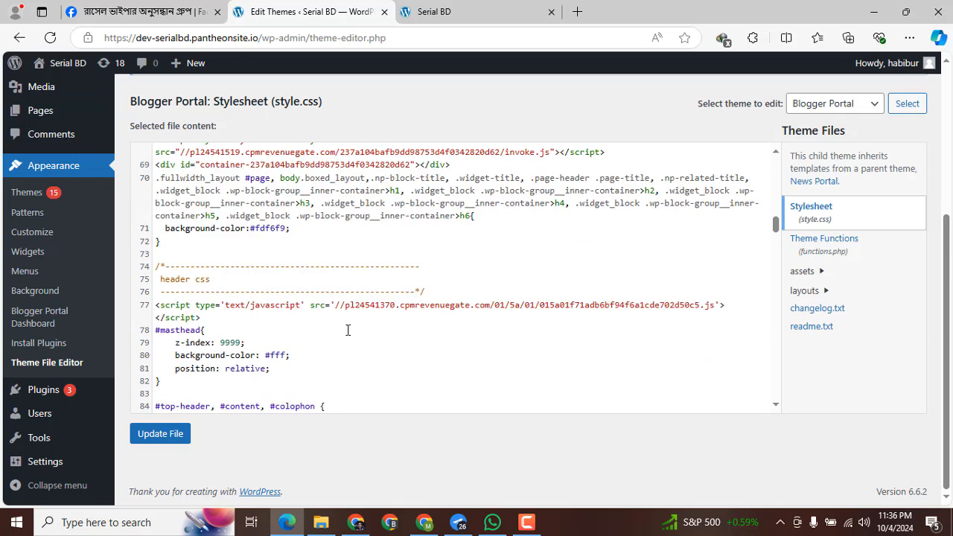
{"action": "scroll", "coordinate": [347, 330], "scroll_direction": "down", "scroll_amount": 9}
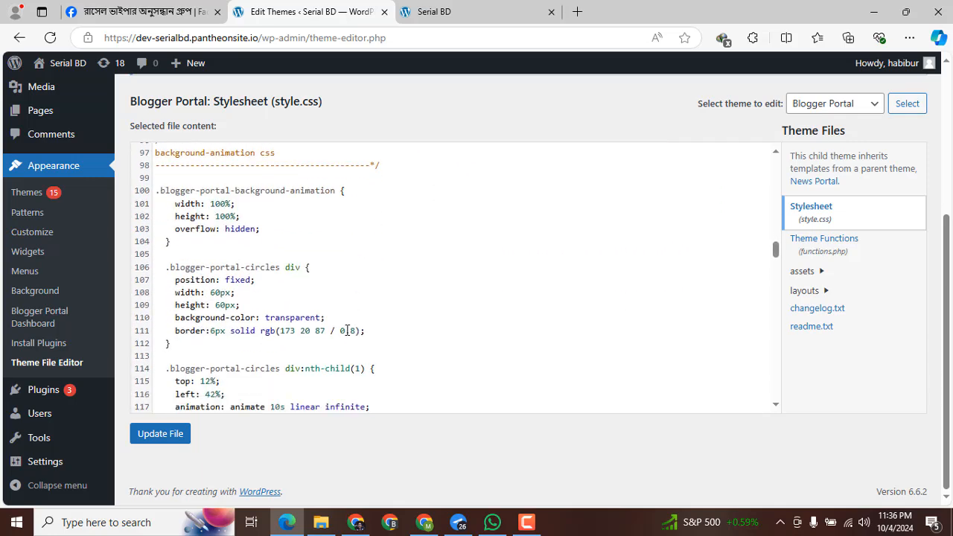
{"action": "scroll", "coordinate": [347, 330], "scroll_direction": "up", "scroll_amount": 15}
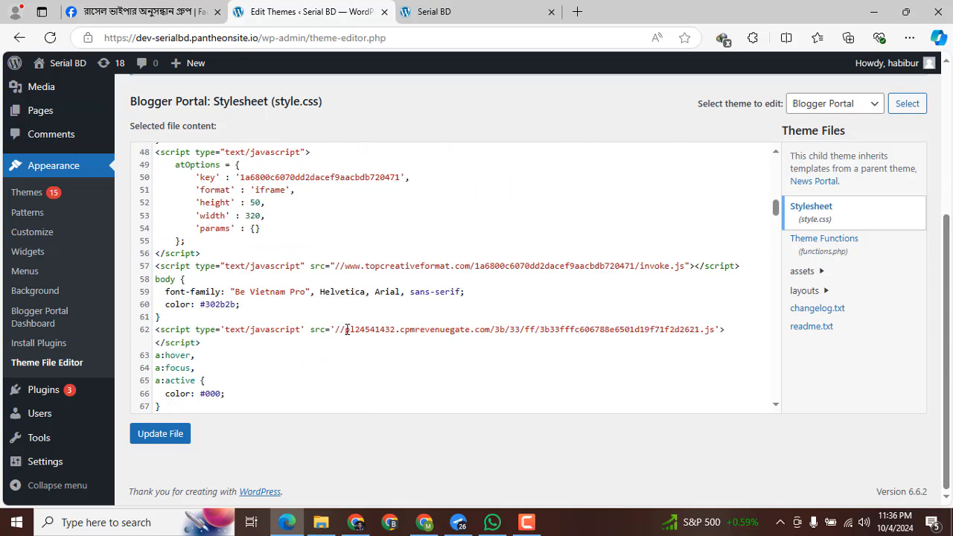
{"action": "scroll", "coordinate": [345, 328], "scroll_direction": "up", "scroll_amount": 4}
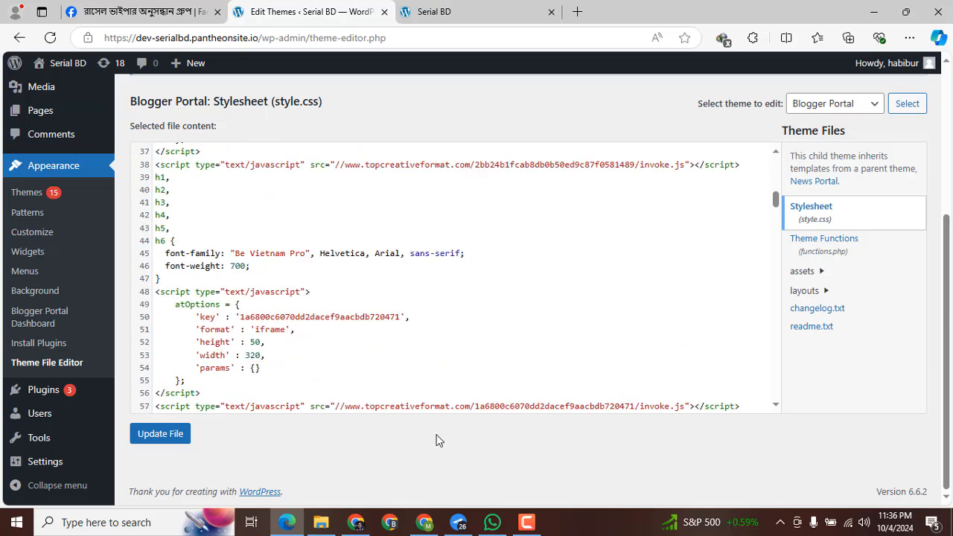
Step: View the Banner 468x60 code in Adsterra in Chrome again and return to the theme editor in Edge
{"action": "left_click", "coordinate": [425, 522]}
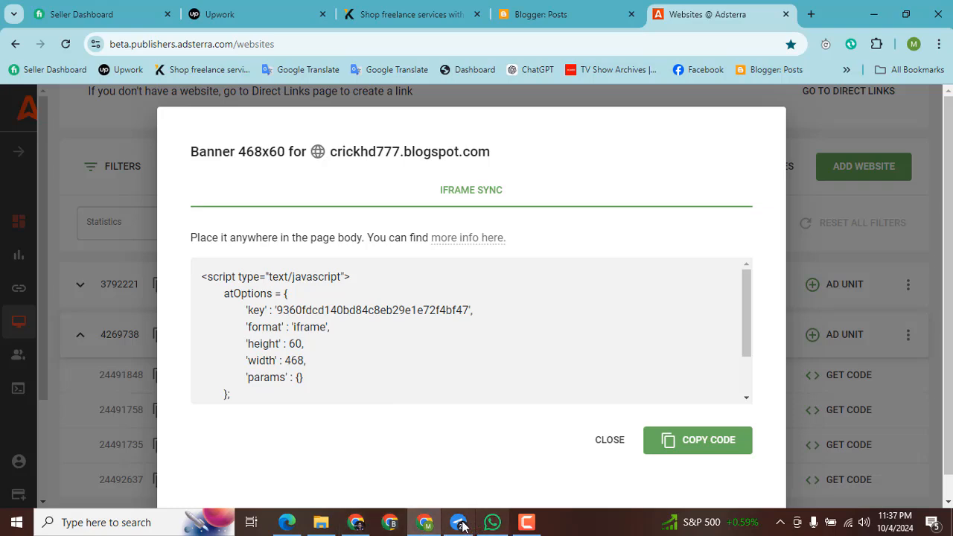
{"action": "mouse_move", "coordinate": [345, 526]}
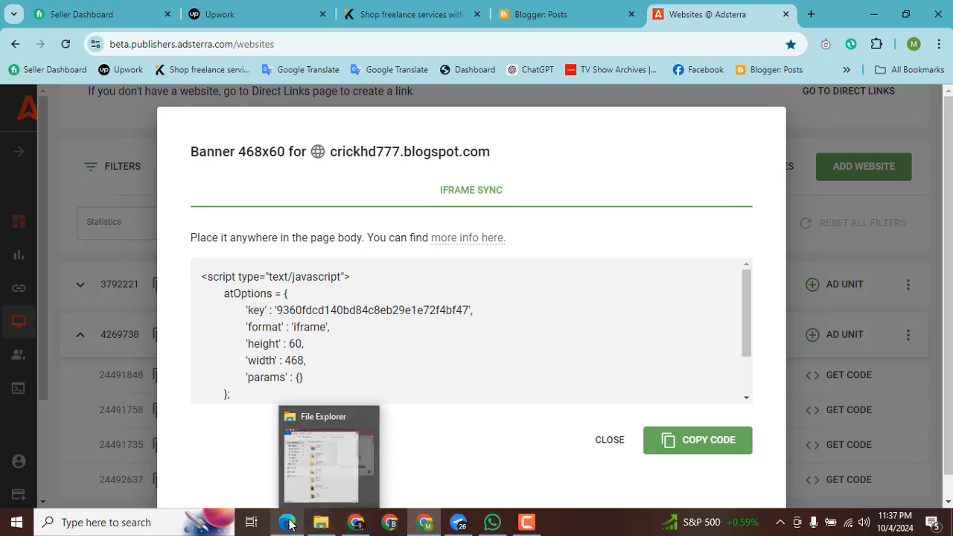
{"action": "left_click", "coordinate": [297, 477]}
Step: Search the theme editor page for "body" to locate the body section of style.css
{"action": "scroll", "coordinate": [355, 283], "scroll_direction": "down", "scroll_amount": 2}
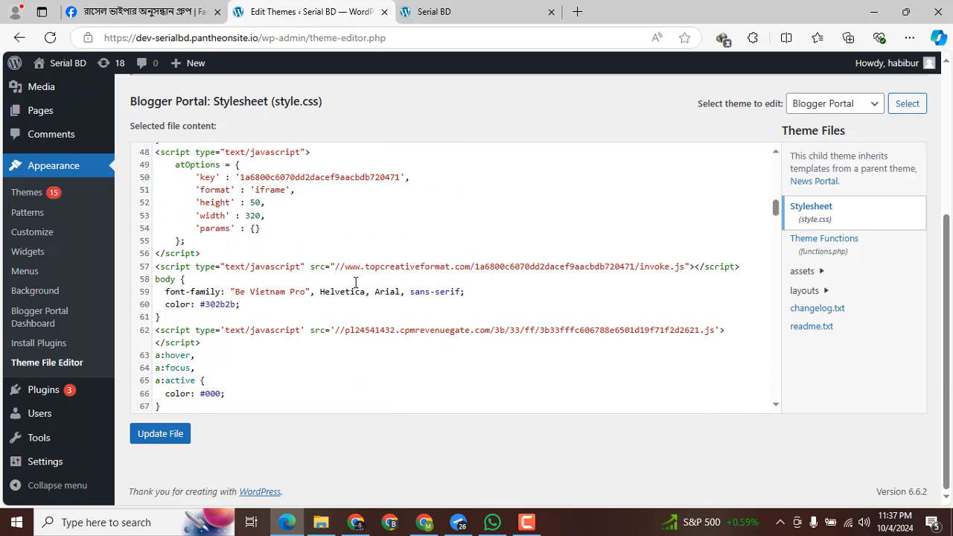
{"action": "scroll", "coordinate": [355, 283], "scroll_direction": "up", "scroll_amount": 5}
{"action": "scroll", "coordinate": [355, 283], "scroll_direction": "up", "scroll_amount": 10}
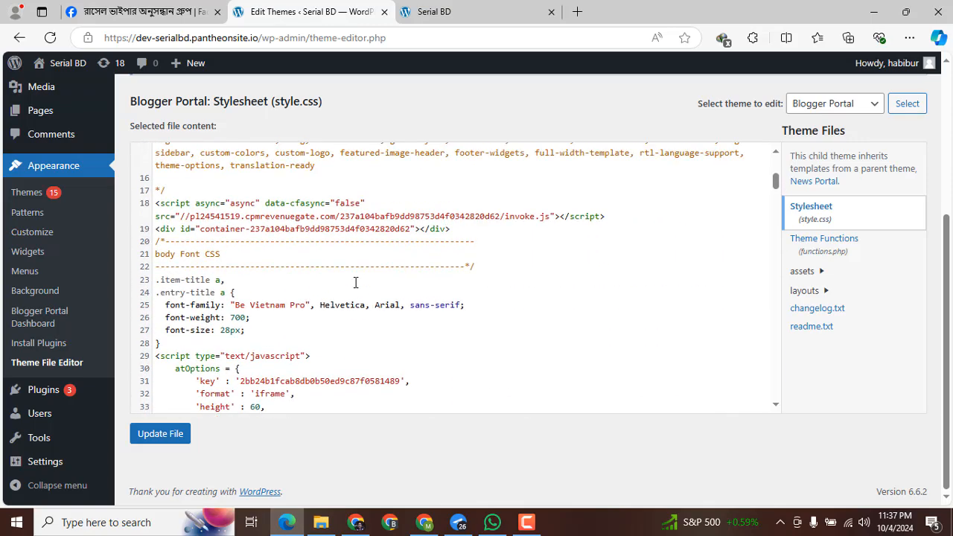
{"action": "scroll", "coordinate": [497, 380], "scroll_direction": "down", "scroll_amount": 5}
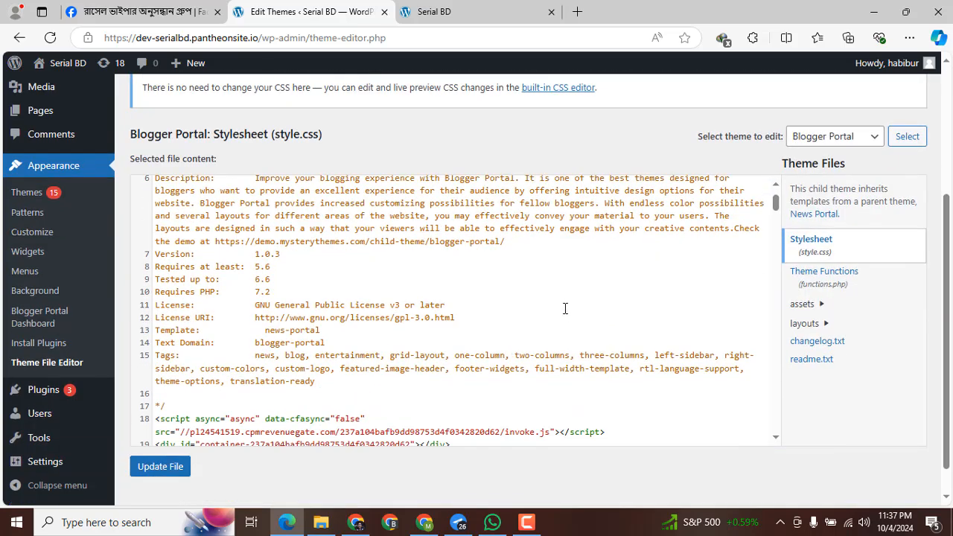
{"action": "key", "text": "ctrl+f"}
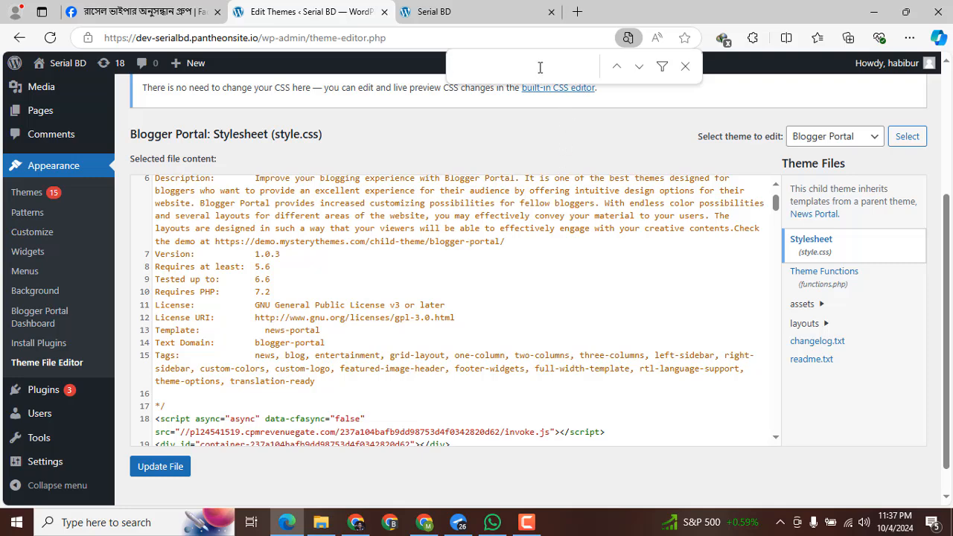
{"action": "type", "text": "bod"}
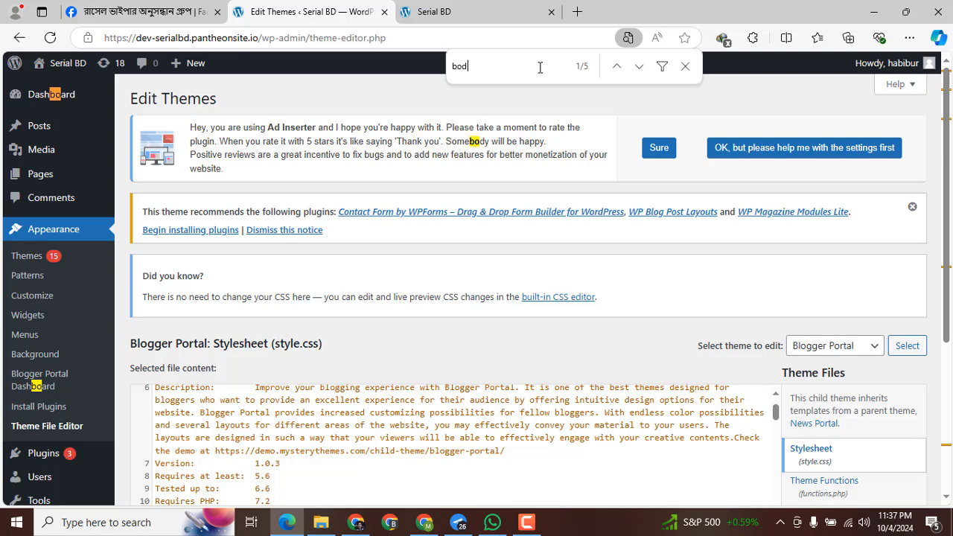
{"action": "type", "text": "y"}
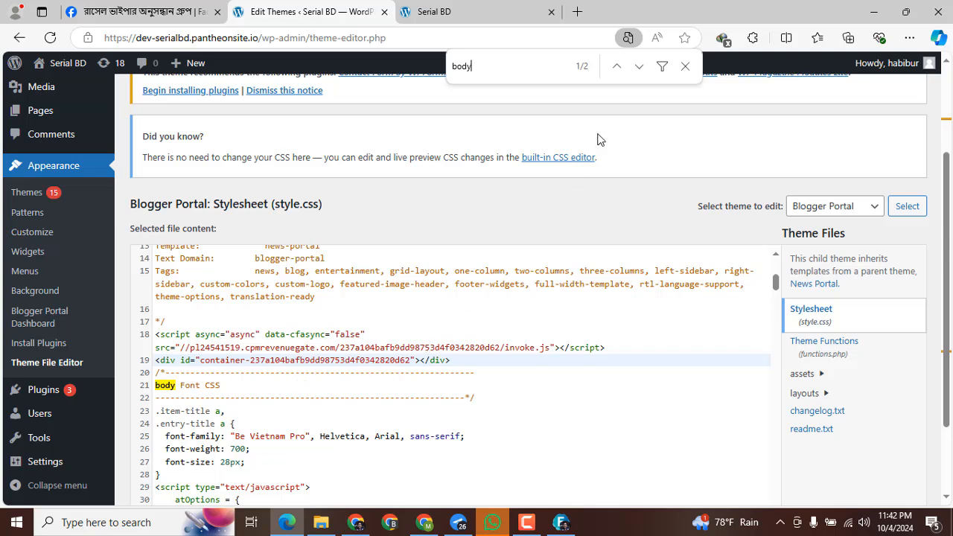
Step: Close the page search in the theme editor and open the page for adding a new plugin
{"action": "left_click", "coordinate": [686, 66]}
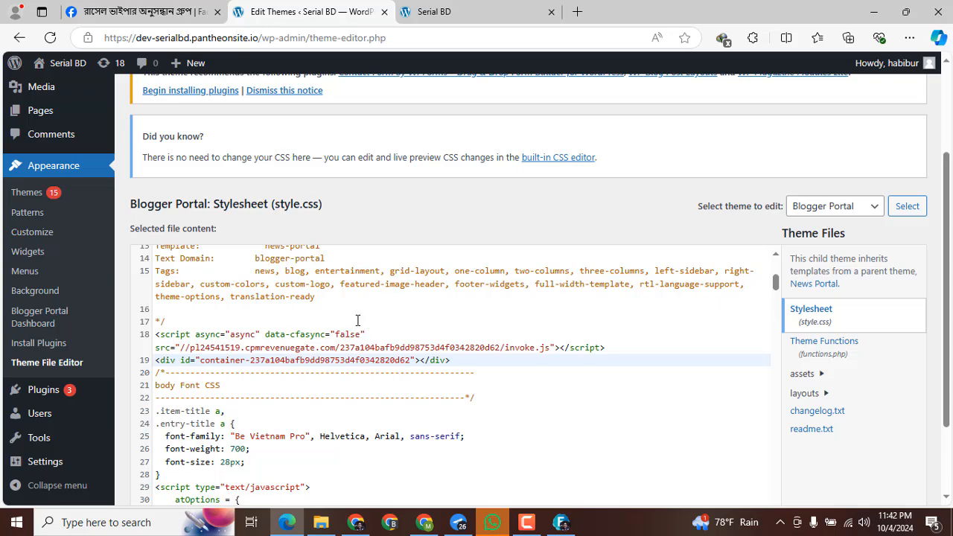
{"action": "scroll", "coordinate": [317, 338], "scroll_direction": "up", "scroll_amount": 4}
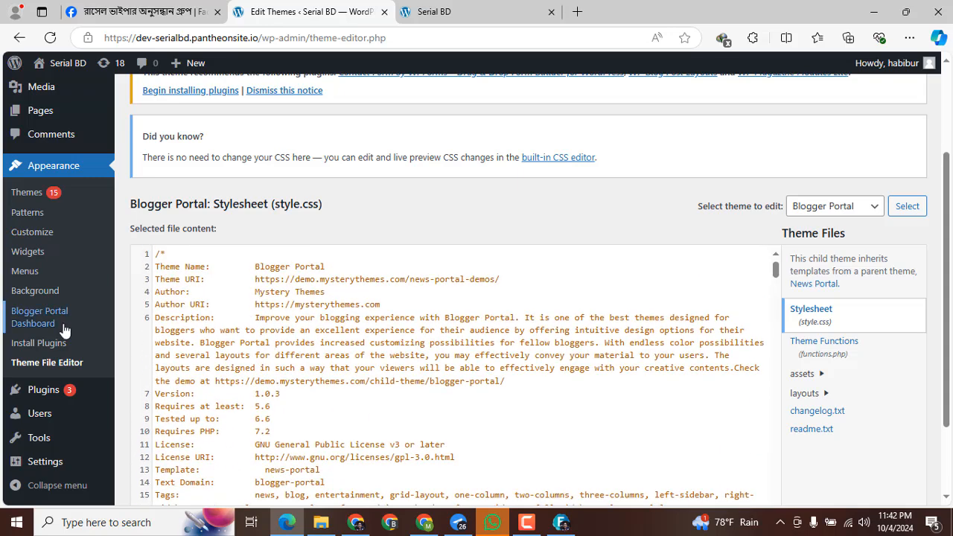
{"action": "scroll", "coordinate": [52, 335], "scroll_direction": "down", "scroll_amount": 1}
{"action": "mouse_move", "coordinate": [43, 391]}
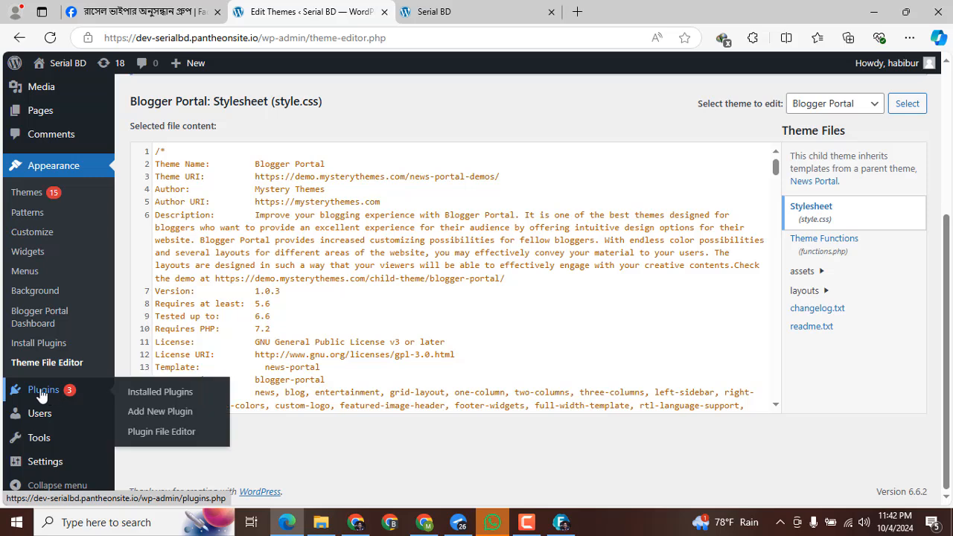
{"action": "left_click", "coordinate": [158, 416]}
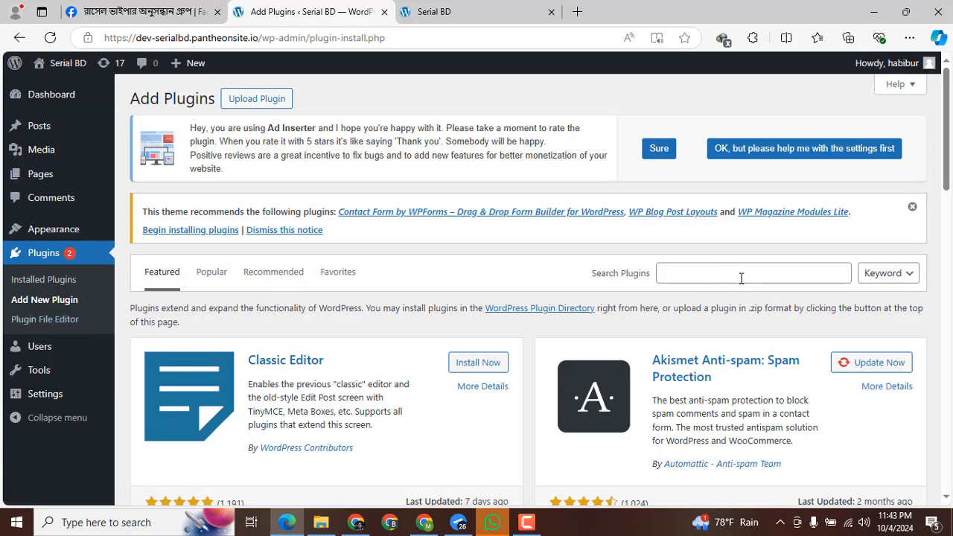
Step: Search the plugin directory for "Ad" and update the Ad Inserter – Ad Manager & AdSense Ads plugin
{"action": "left_click", "coordinate": [697, 273]}
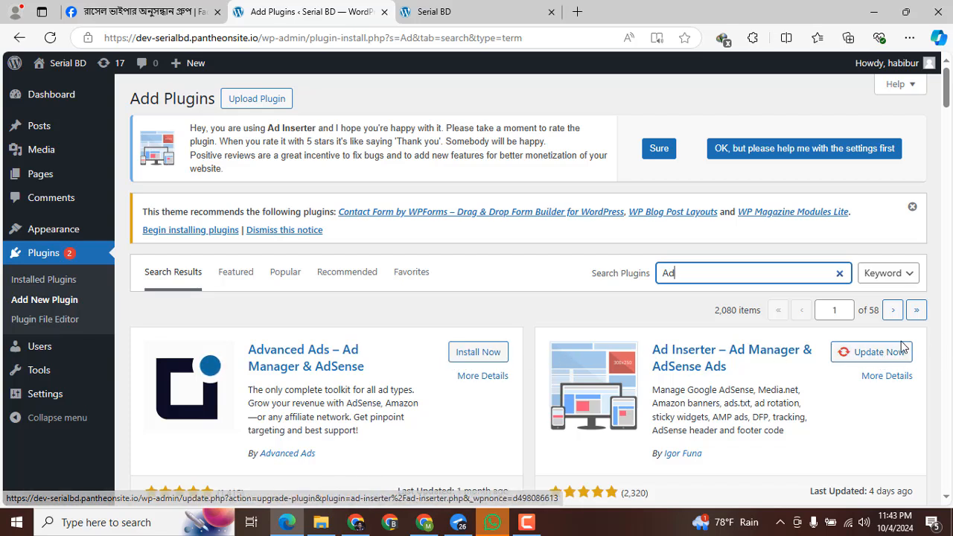
{"action": "left_click", "coordinate": [880, 359]}
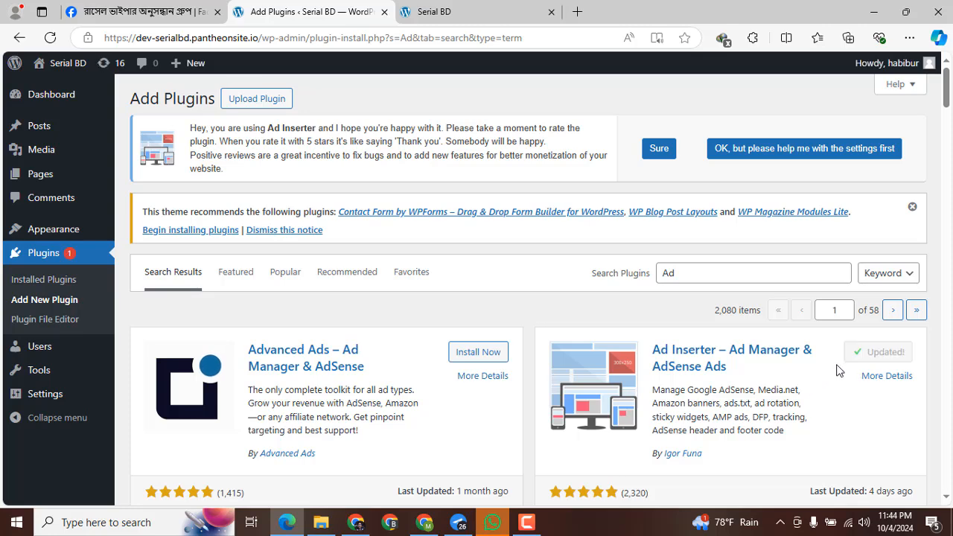
Step: Activate the Jetpack – WP Security, Backup, Speed, & Growth plugin from the search results
{"action": "scroll", "coordinate": [745, 377], "scroll_direction": "down", "scroll_amount": 1}
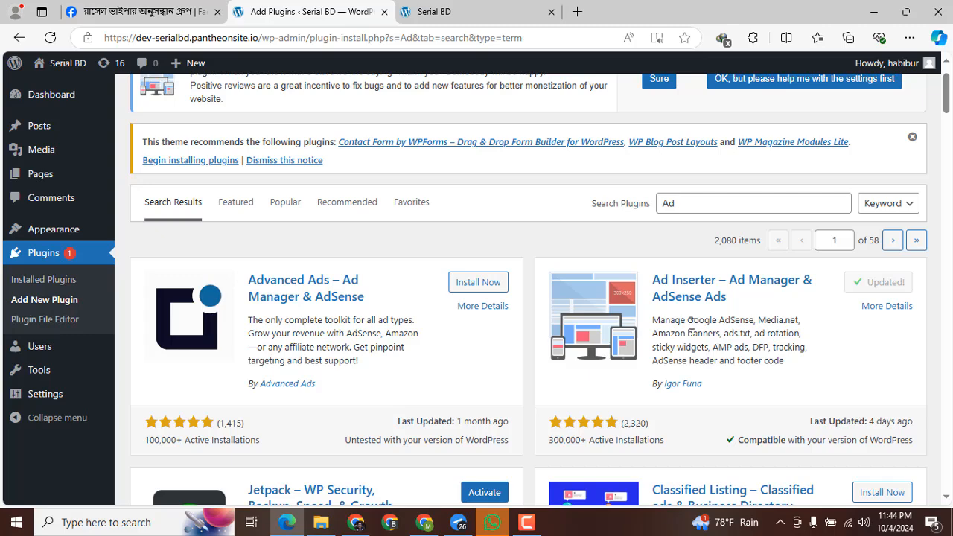
{"action": "scroll", "coordinate": [704, 308], "scroll_direction": "down", "scroll_amount": 1}
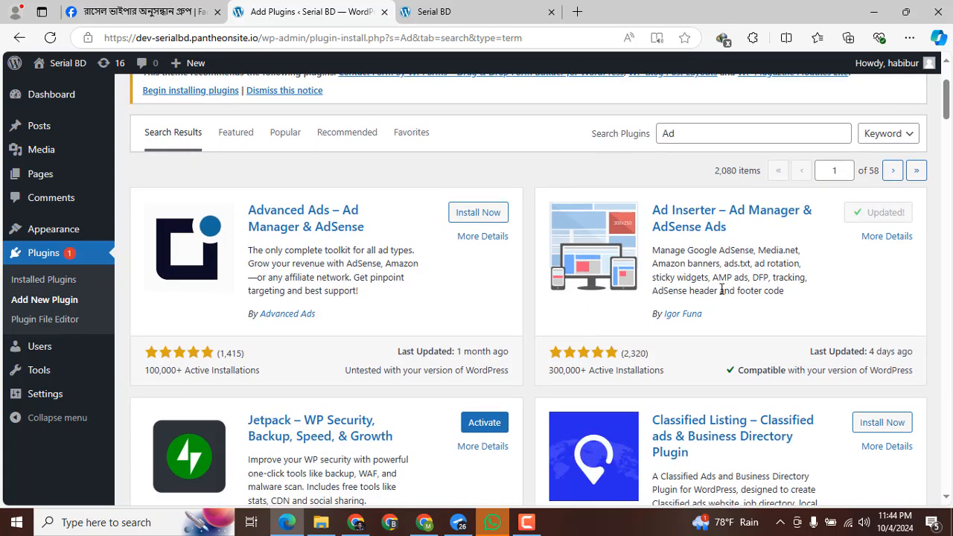
{"action": "scroll", "coordinate": [721, 289], "scroll_direction": "down", "scroll_amount": 1}
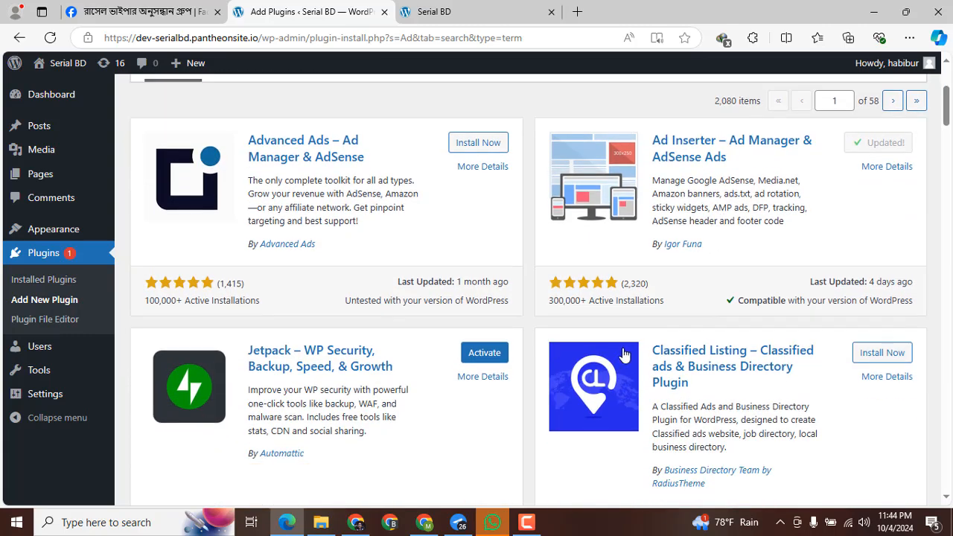
{"action": "left_click", "coordinate": [475, 355]}
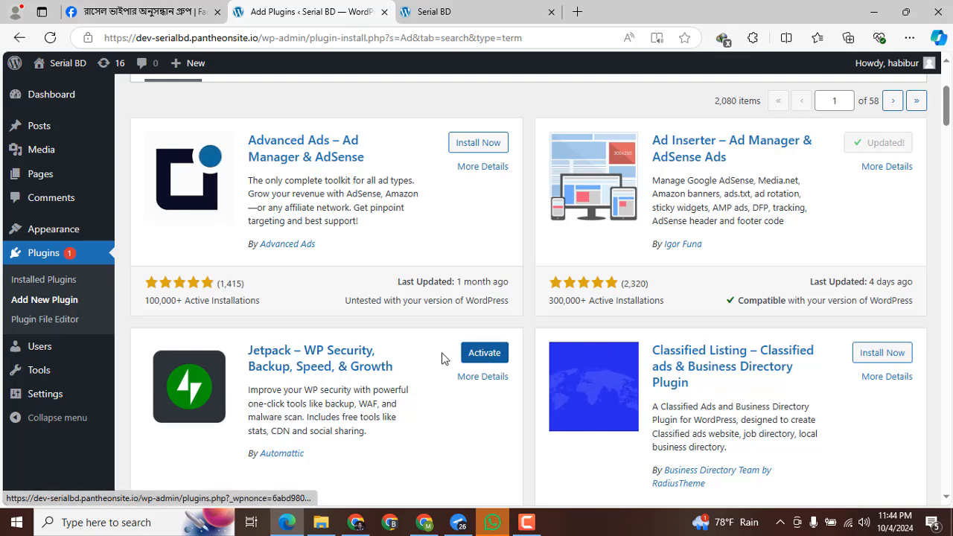
{"action": "left_click", "coordinate": [489, 357]}
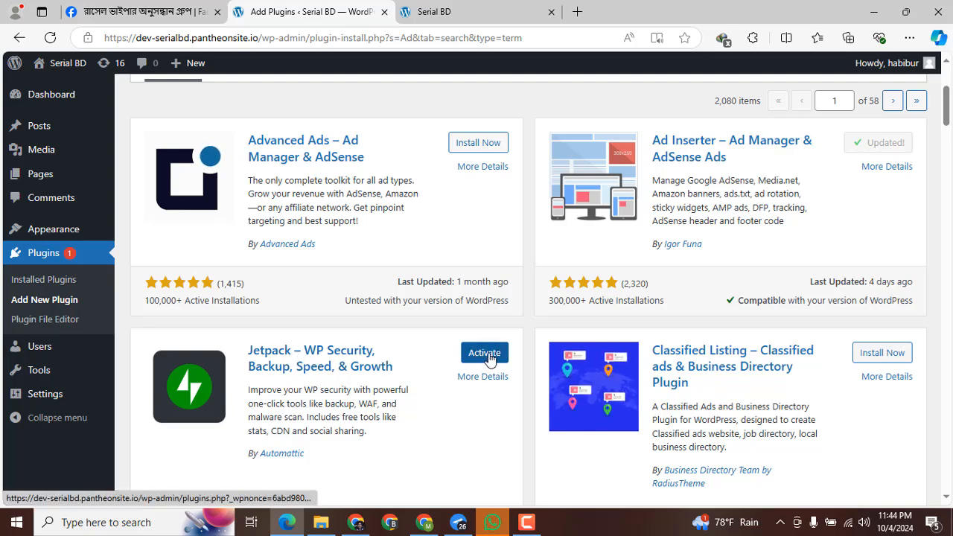
{"action": "left_click", "coordinate": [490, 358]}
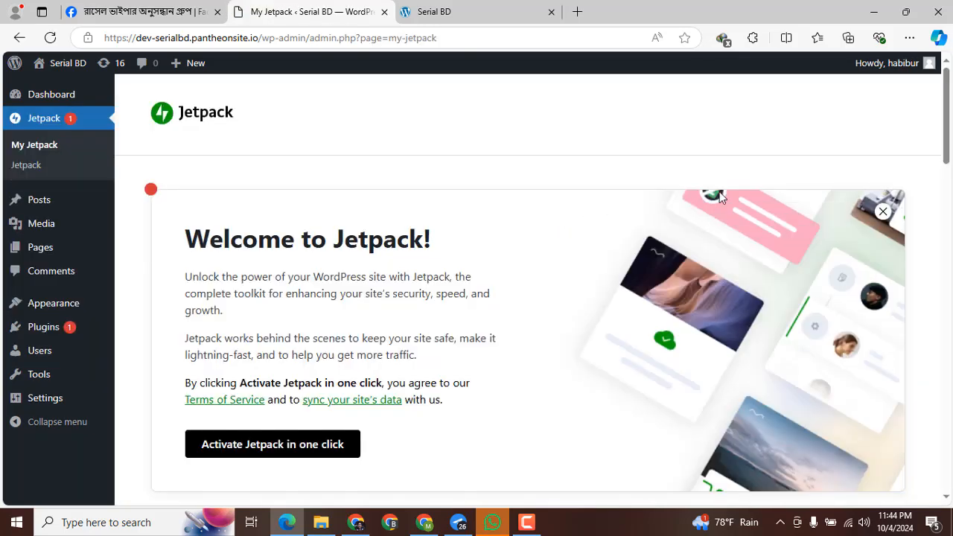
Step: Open Ad Inserter's settings from the installed plugins and review Block 1's code area, page types and insertion options
{"action": "left_click", "coordinate": [67, 330]}
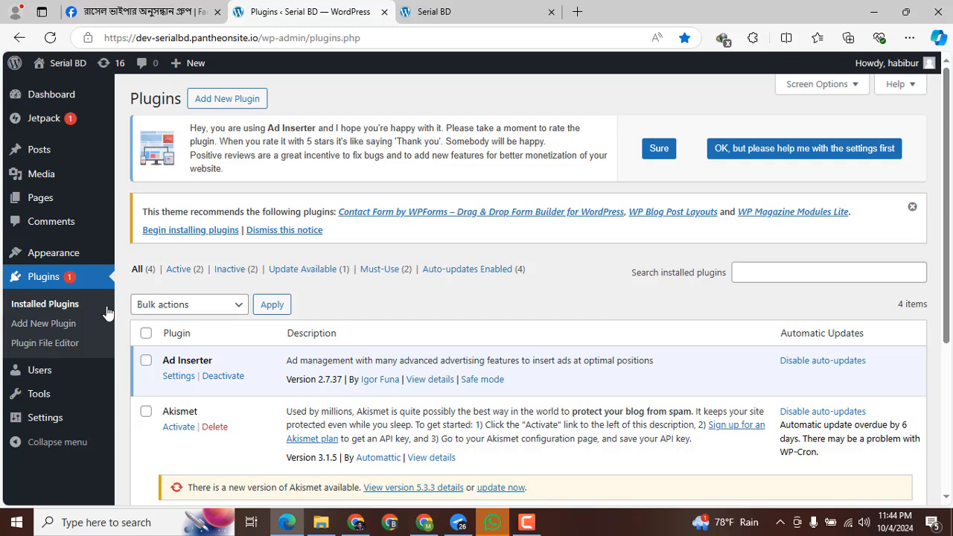
{"action": "scroll", "coordinate": [557, 267], "scroll_direction": "down", "scroll_amount": 2}
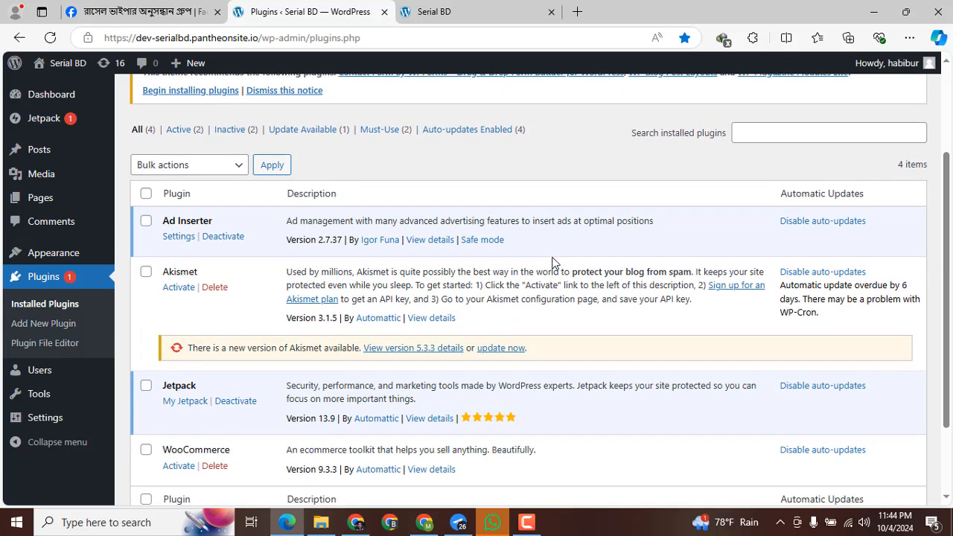
{"action": "scroll", "coordinate": [552, 262], "scroll_direction": "down", "scroll_amount": 2}
{"action": "scroll", "coordinate": [540, 258], "scroll_direction": "up", "scroll_amount": 3}
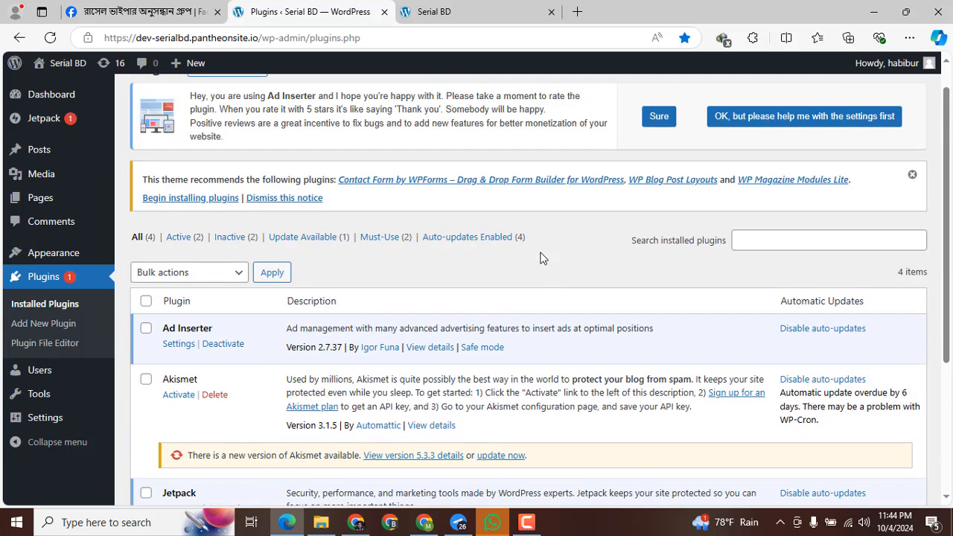
{"action": "scroll", "coordinate": [526, 257], "scroll_direction": "down", "scroll_amount": 1}
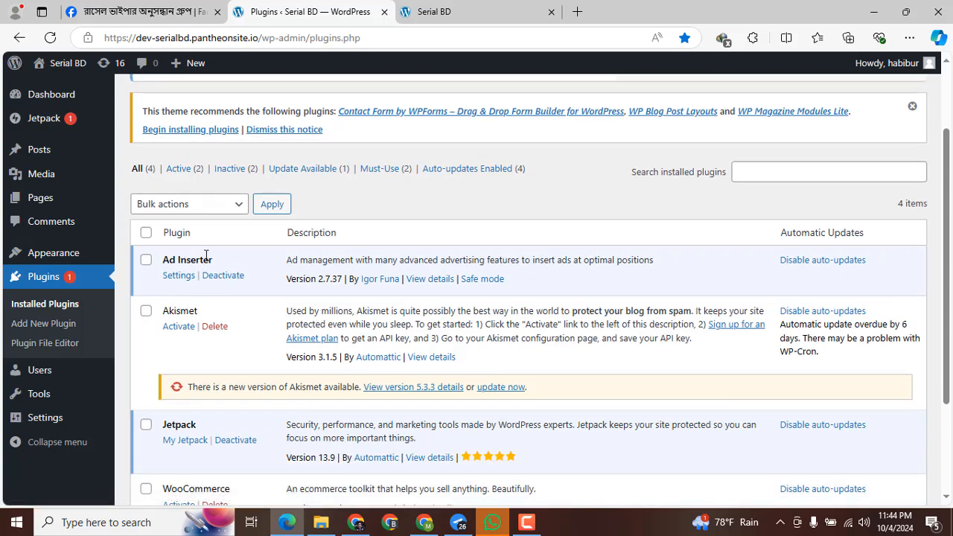
{"action": "left_click", "coordinate": [176, 277]}
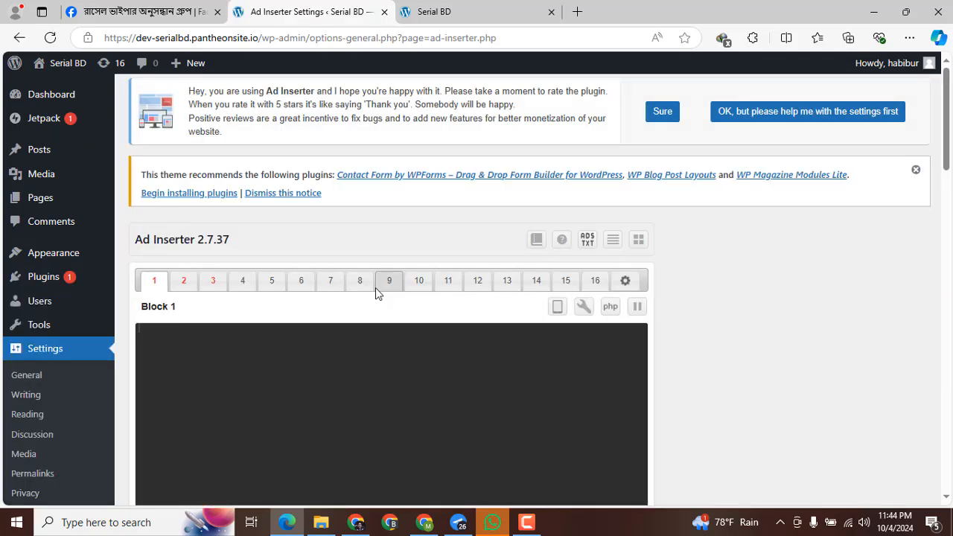
{"action": "scroll", "coordinate": [376, 313], "scroll_direction": "down", "scroll_amount": 3}
{"action": "scroll", "coordinate": [385, 303], "scroll_direction": "up", "scroll_amount": 1}
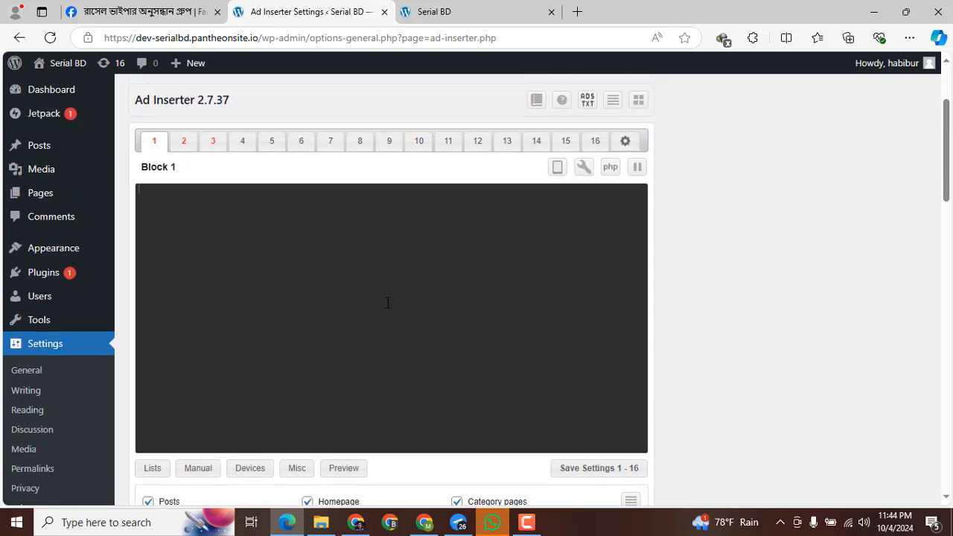
{"action": "scroll", "coordinate": [385, 302], "scroll_direction": "down", "scroll_amount": 1}
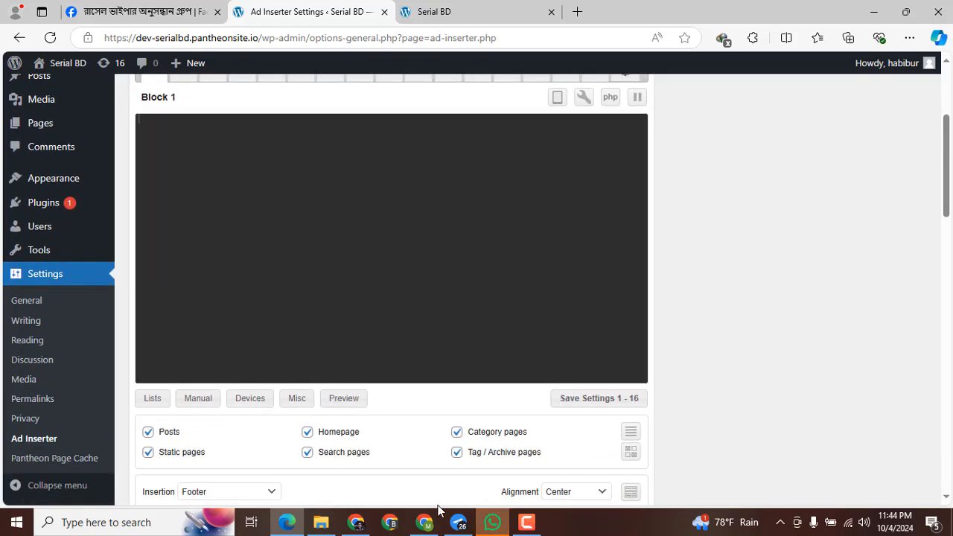
{"action": "scroll", "coordinate": [383, 428], "scroll_direction": "down", "scroll_amount": 1}
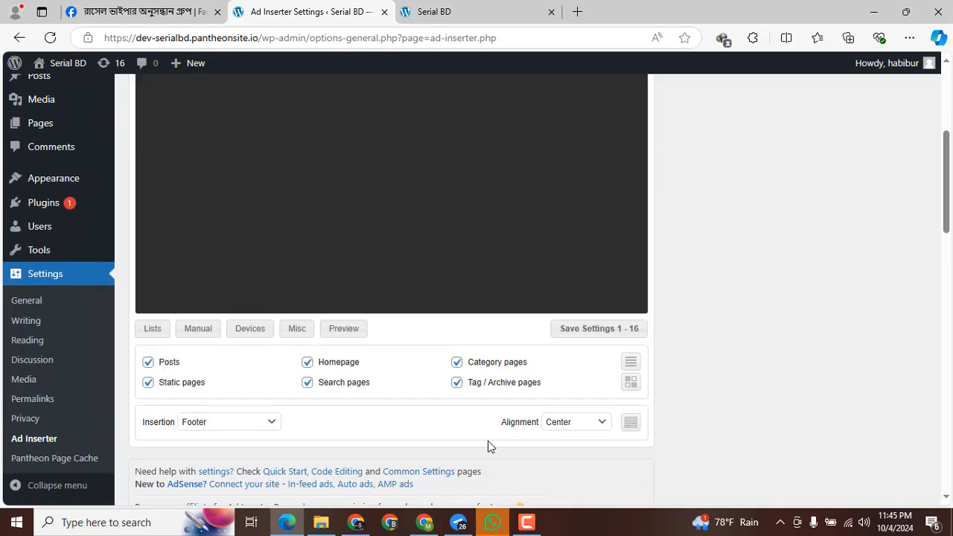
{"action": "scroll", "coordinate": [489, 443], "scroll_direction": "up", "scroll_amount": 1}
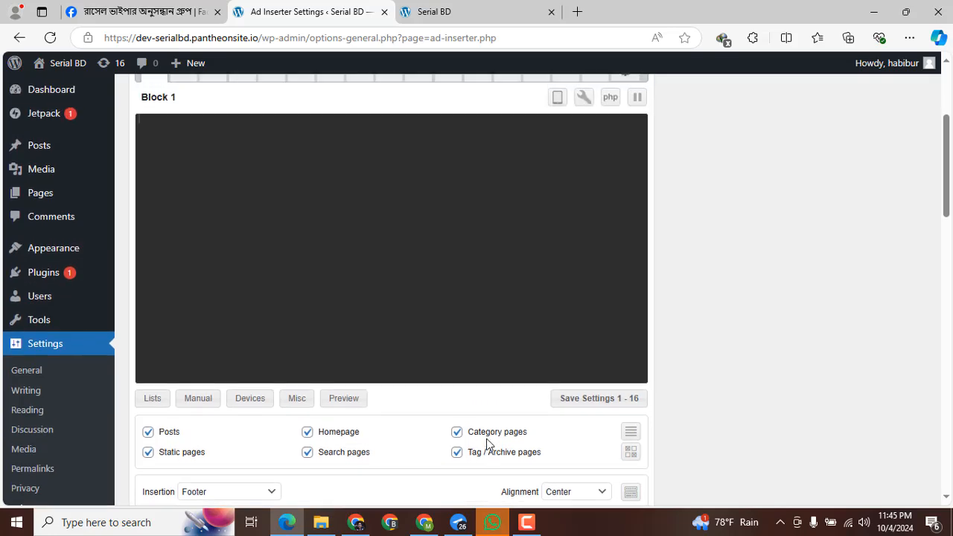
Step: Switch to Adsterra in Chrome and copy the Banner 468x60 code for crickhd777.blogspot.com
{"action": "left_click", "coordinate": [425, 522]}
{"action": "left_click", "coordinate": [666, 450]}
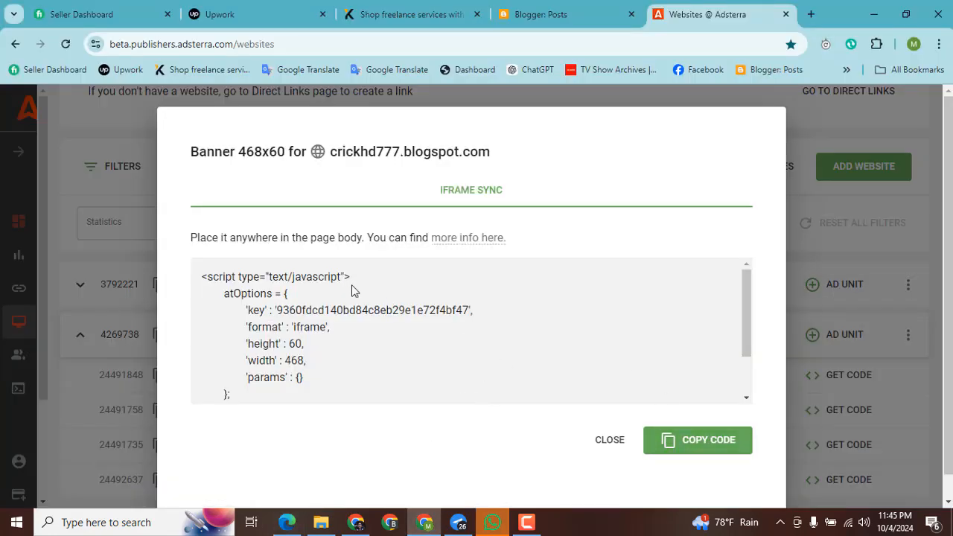
{"action": "left_click", "coordinate": [811, 193]}
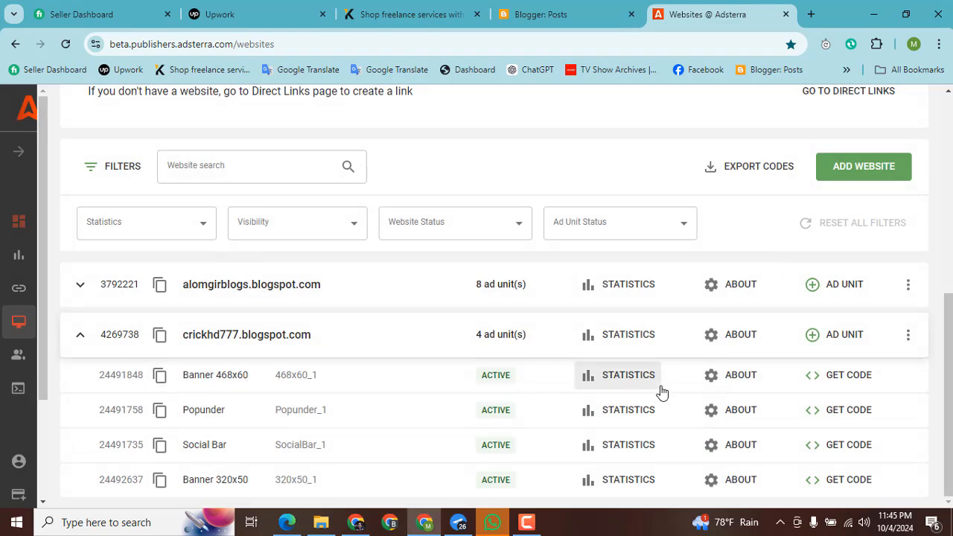
{"action": "left_click", "coordinate": [845, 377]}
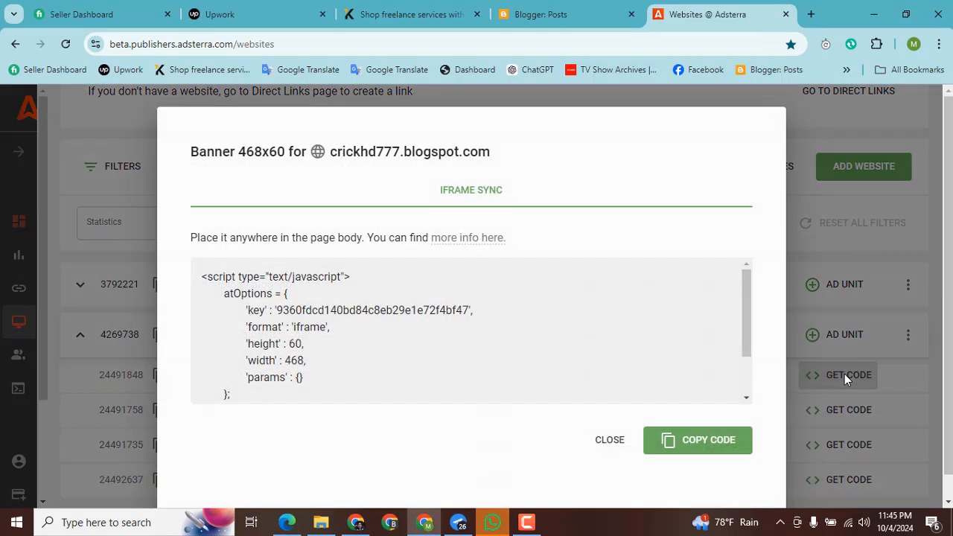
{"action": "left_click", "coordinate": [711, 443]}
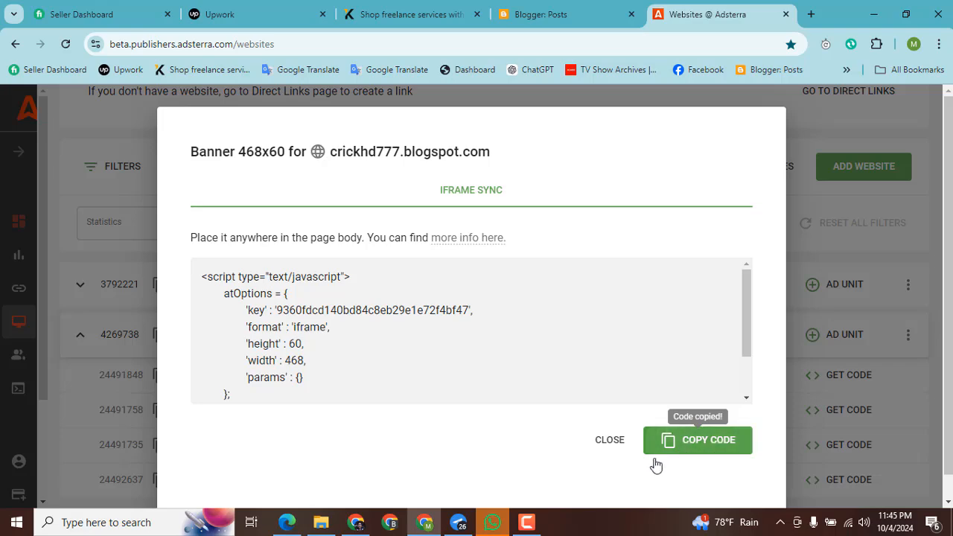
Step: Return to Ad Inserter in Edge and paste the copied banner code twice in a row into Block 1
{"action": "left_click", "coordinate": [293, 522]}
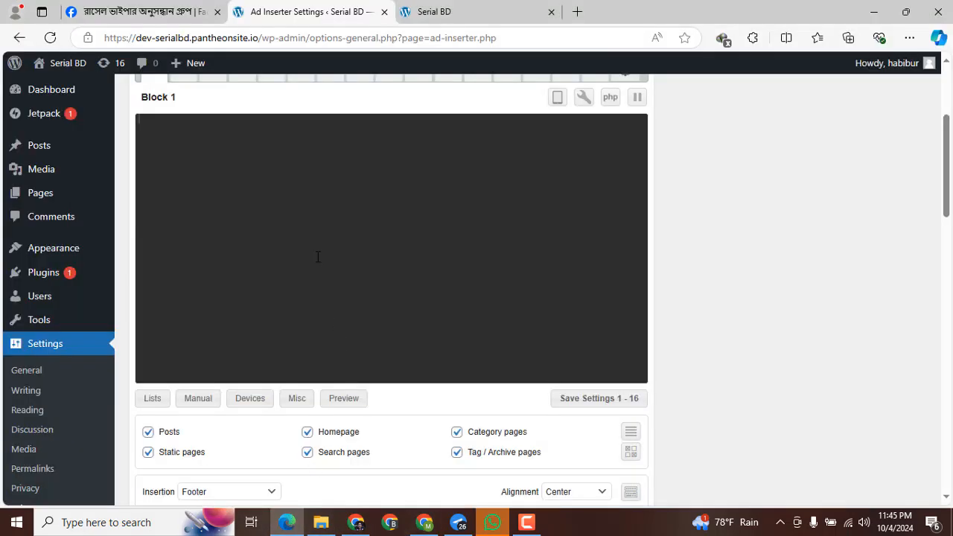
{"action": "scroll", "coordinate": [318, 257], "scroll_direction": "up", "scroll_amount": 3}
{"action": "scroll", "coordinate": [297, 341], "scroll_direction": "down", "scroll_amount": 1}
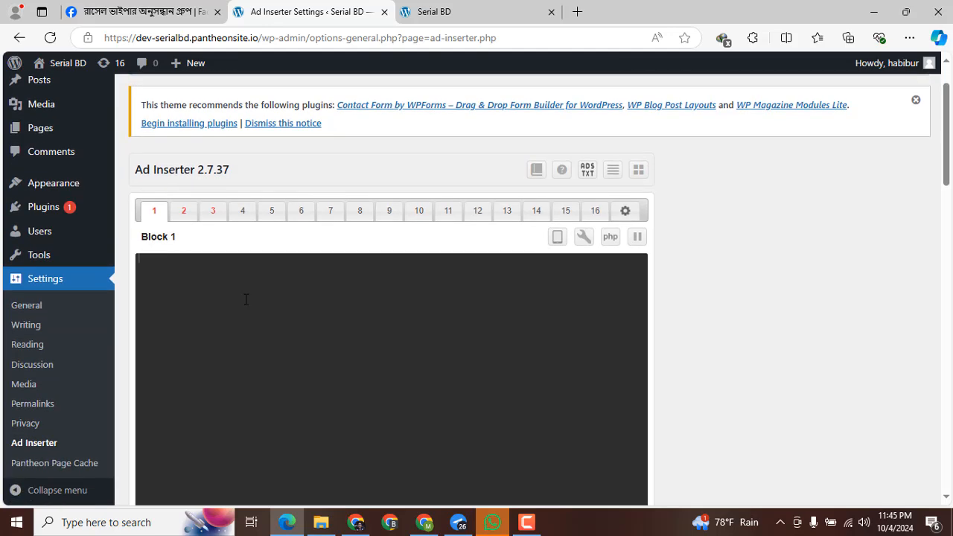
{"action": "right_click", "coordinate": [300, 262]}
{"action": "left_click", "coordinate": [320, 374]}
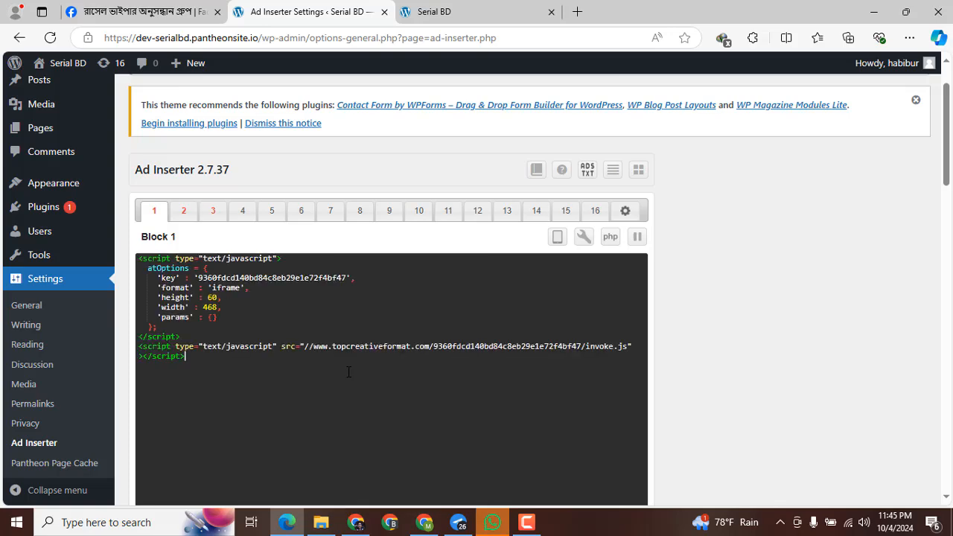
{"action": "scroll", "coordinate": [397, 370], "scroll_direction": "down", "scroll_amount": 1}
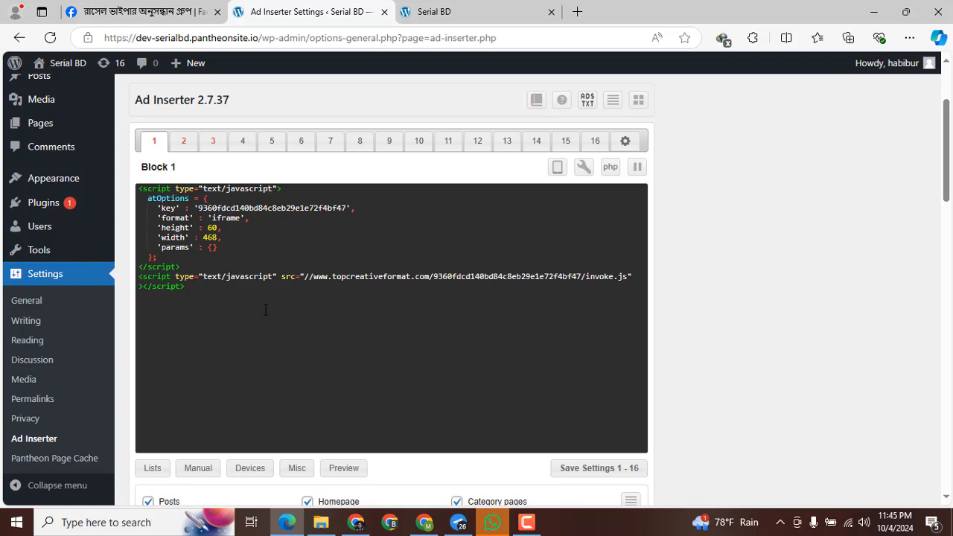
{"action": "key", "text": "ctrl+v"}
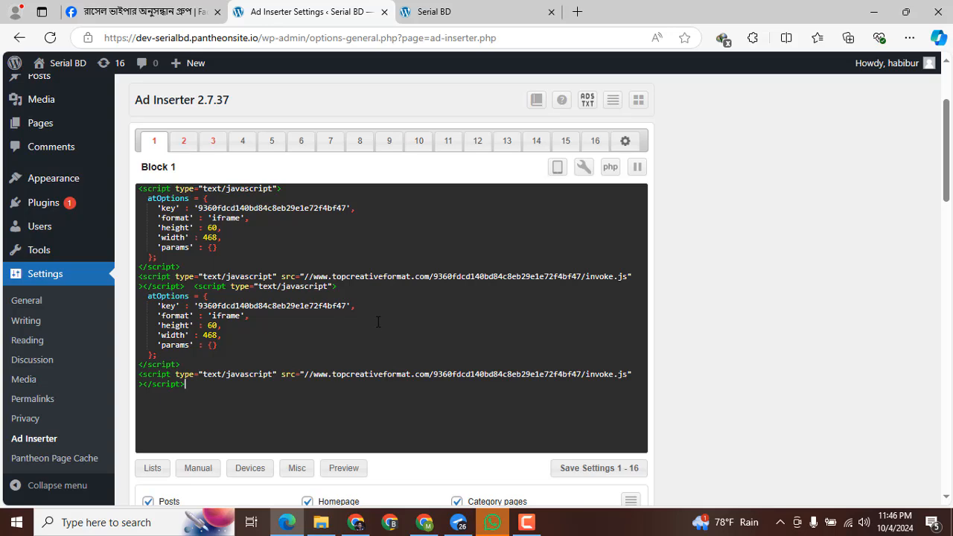
Step: Check the Serial BD homepage in its own tab, and disable Block 1's insertion on Tag / Archive pages
{"action": "scroll", "coordinate": [379, 322], "scroll_direction": "down", "scroll_amount": 2}
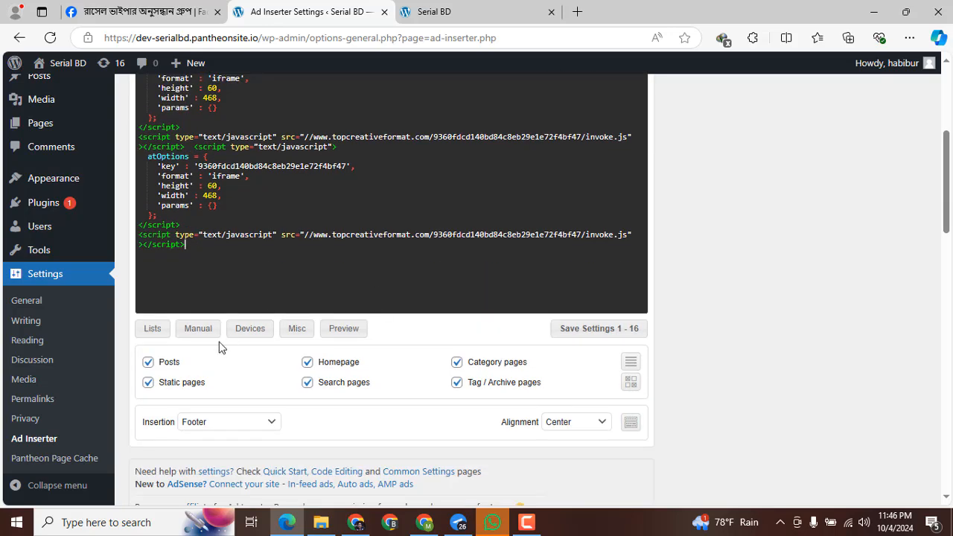
{"action": "scroll", "coordinate": [224, 352], "scroll_direction": "down", "scroll_amount": 1}
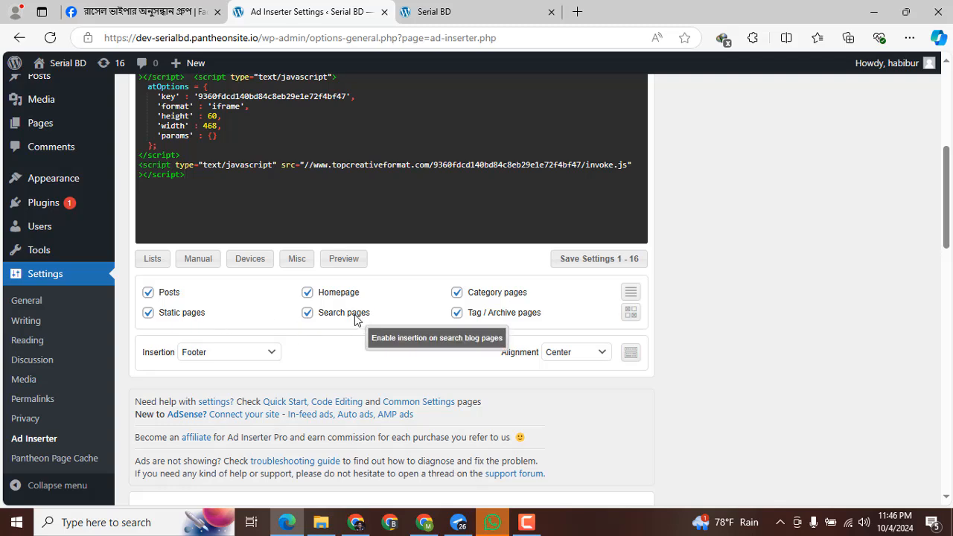
{"action": "left_click", "coordinate": [451, 11]}
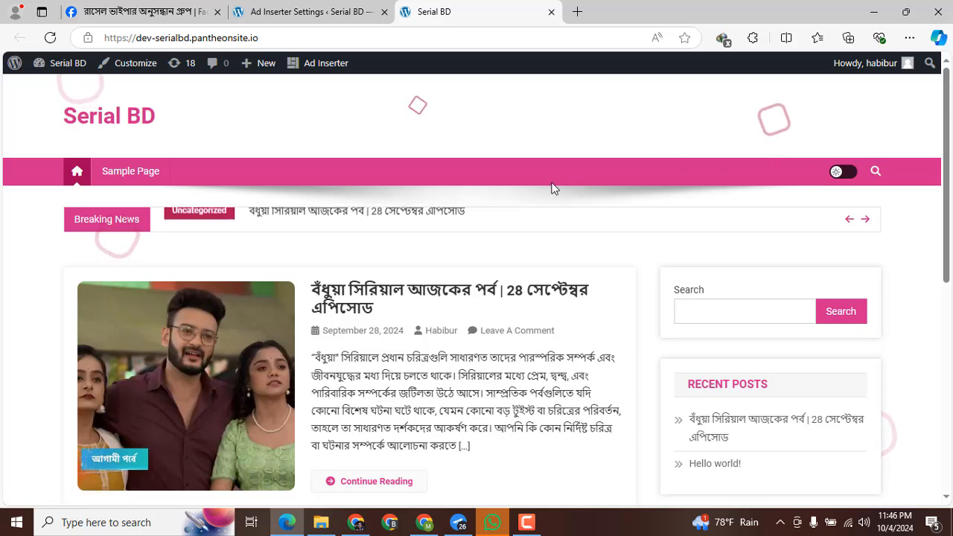
{"action": "left_click", "coordinate": [328, 12]}
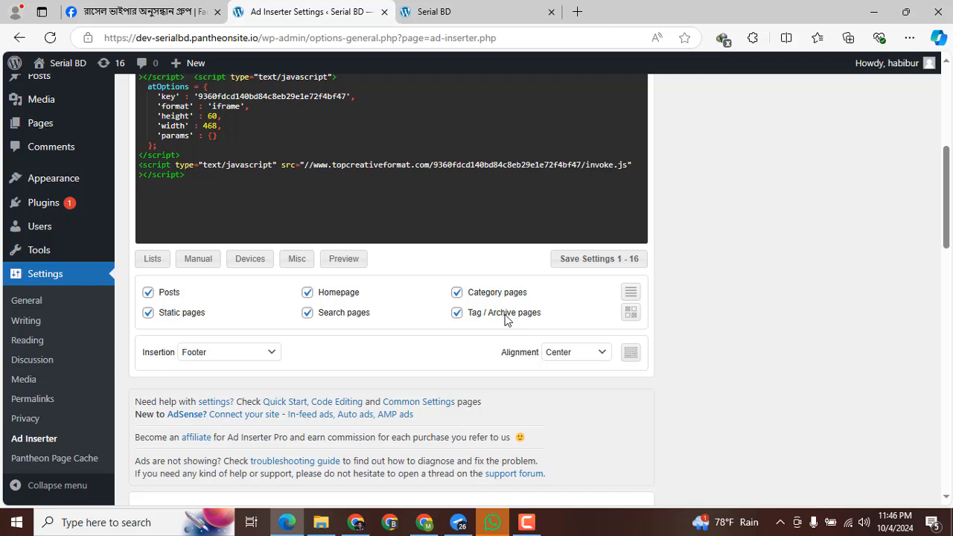
{"action": "left_click", "coordinate": [457, 313]}
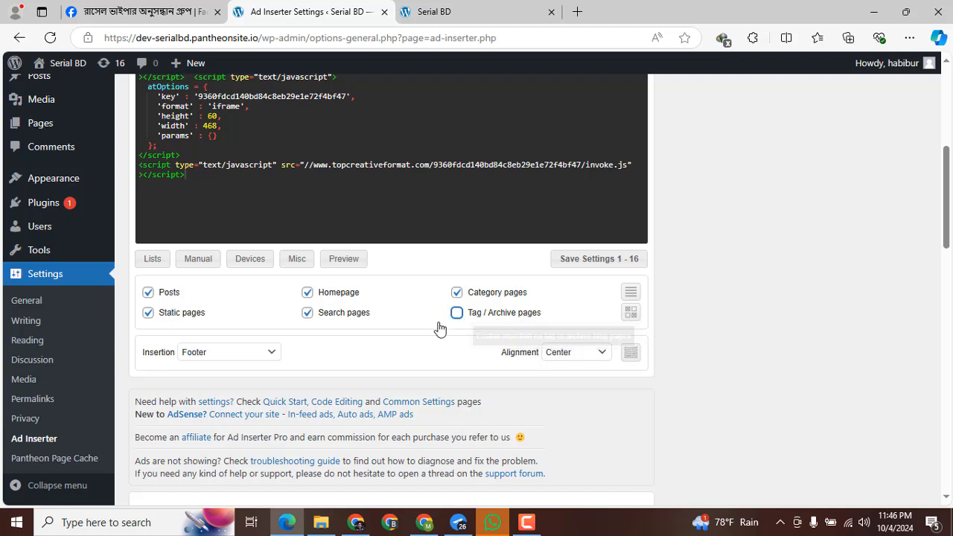
Step: Disable Block 1's insertion on search and static pages, and set it to insert before image 1 with Center alignment
{"action": "left_click", "coordinate": [307, 314]}
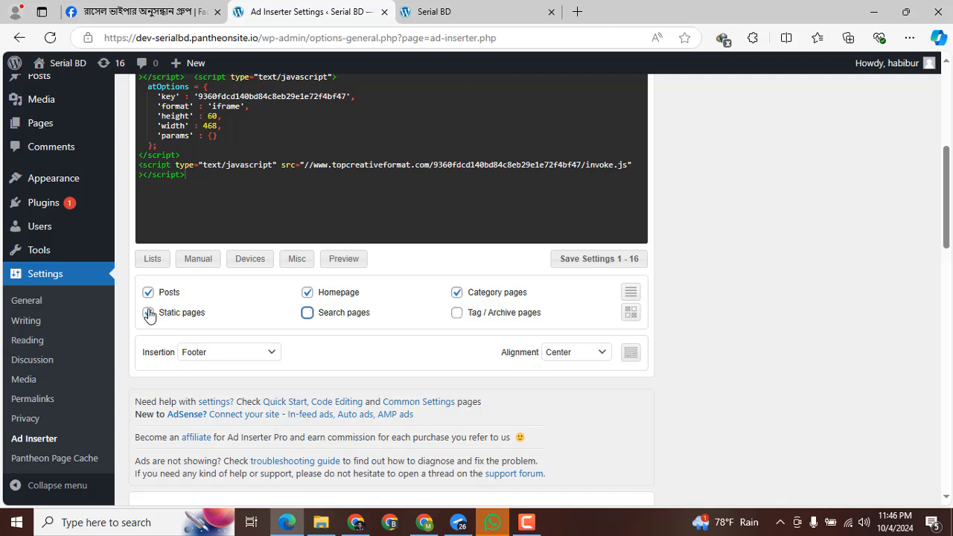
{"action": "left_click", "coordinate": [148, 313]}
{"action": "scroll", "coordinate": [372, 317], "scroll_direction": "down", "scroll_amount": 1}
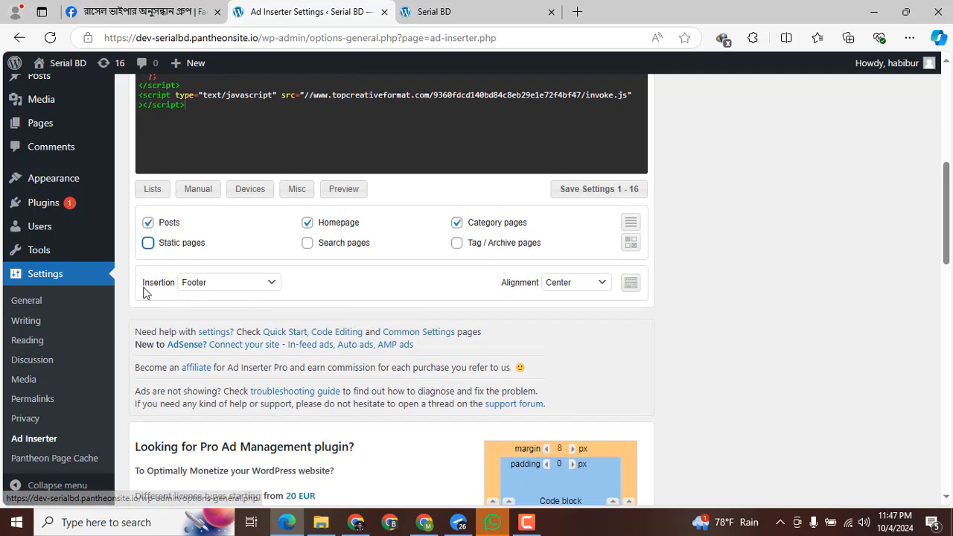
{"action": "left_click", "coordinate": [271, 287]}
{"action": "scroll", "coordinate": [274, 156], "scroll_direction": "down", "scroll_amount": 1}
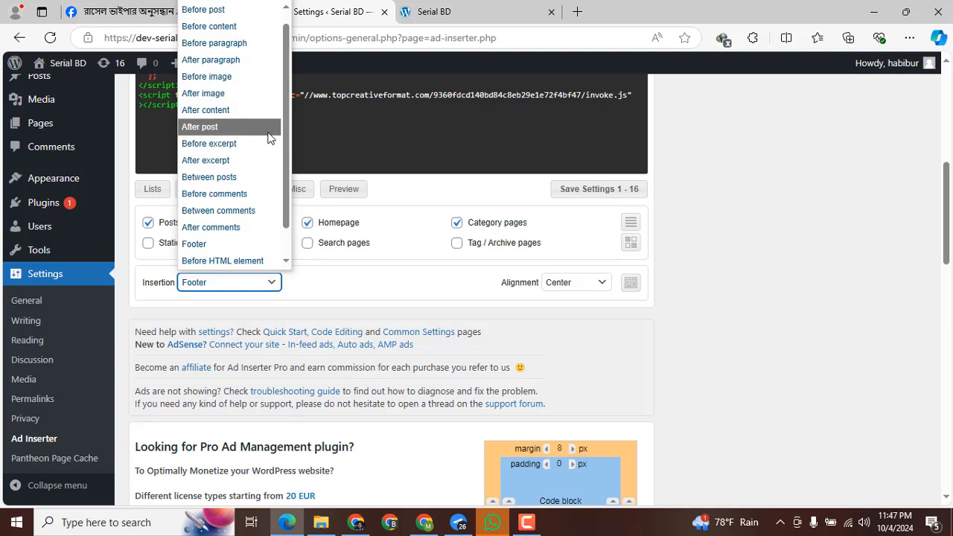
{"action": "scroll", "coordinate": [266, 134], "scroll_direction": "up", "scroll_amount": 1}
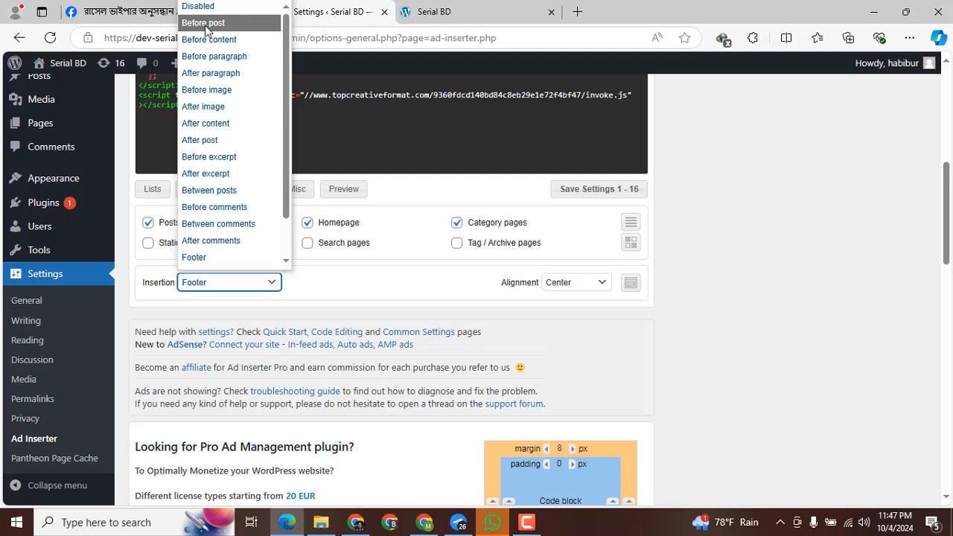
{"action": "left_click", "coordinate": [215, 93]}
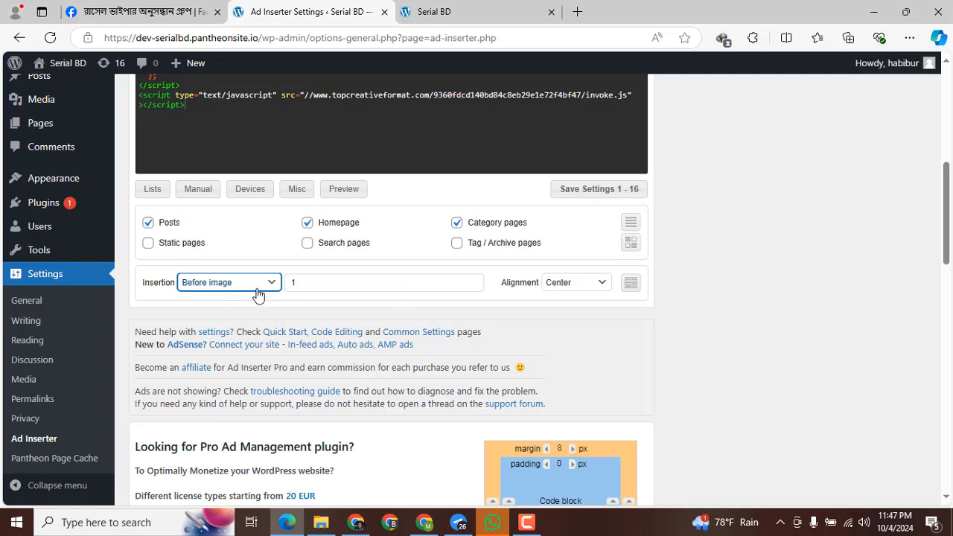
{"action": "left_click", "coordinate": [602, 285]}
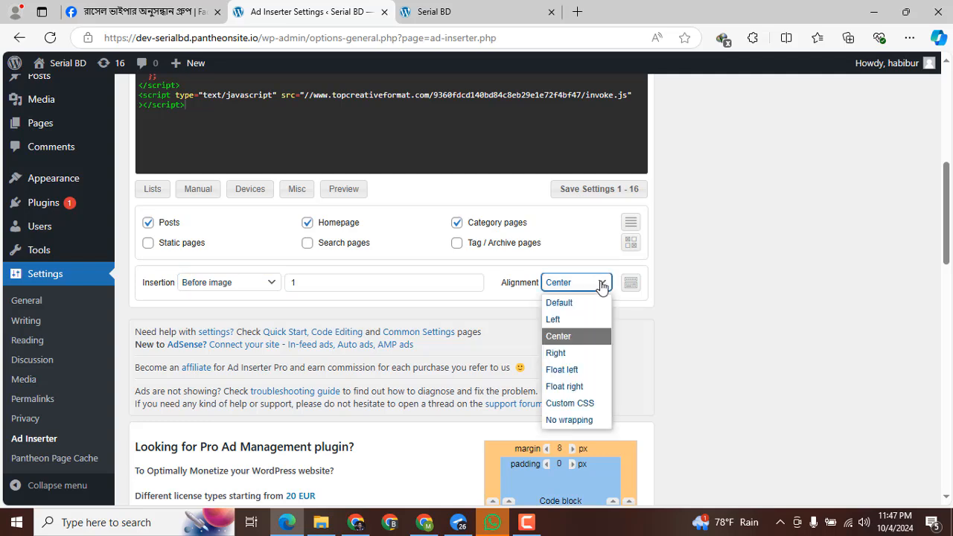
{"action": "left_click", "coordinate": [568, 336]}
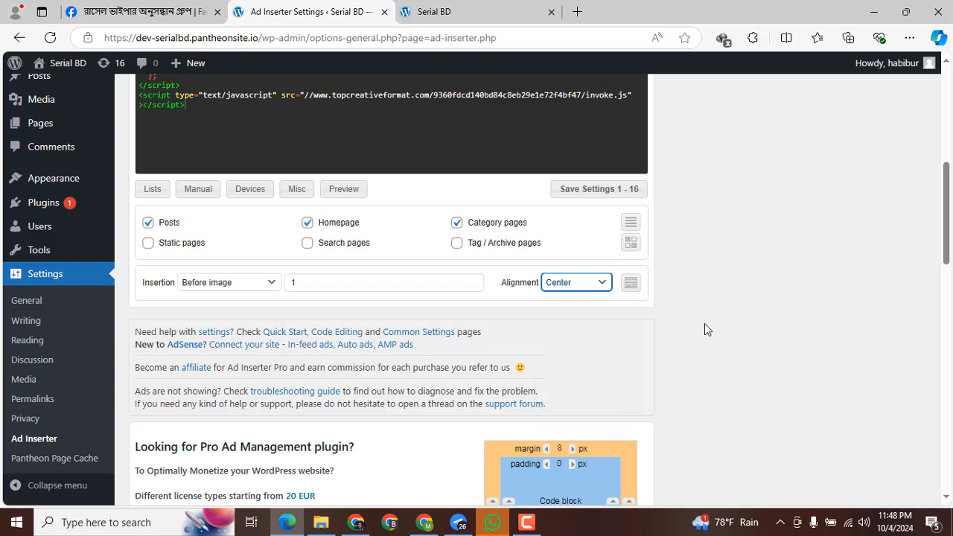
Step: Open Block 2 in Ad Inserter, and switch to Adsterra in Chrome to copy the Banner 320x50 code for crickhd777.blogspot.com
{"action": "scroll", "coordinate": [623, 257], "scroll_direction": "up", "scroll_amount": 2}
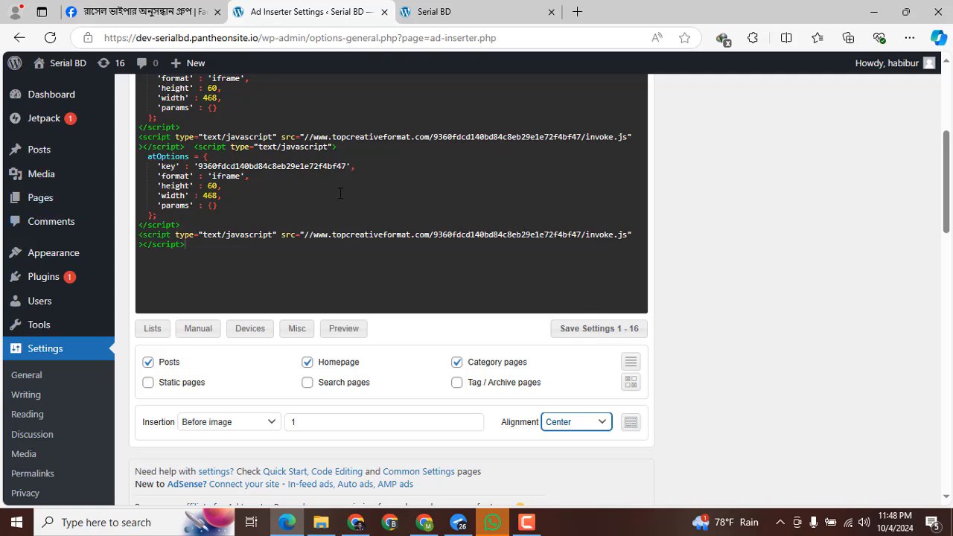
{"action": "scroll", "coordinate": [358, 253], "scroll_direction": "up", "scroll_amount": 2}
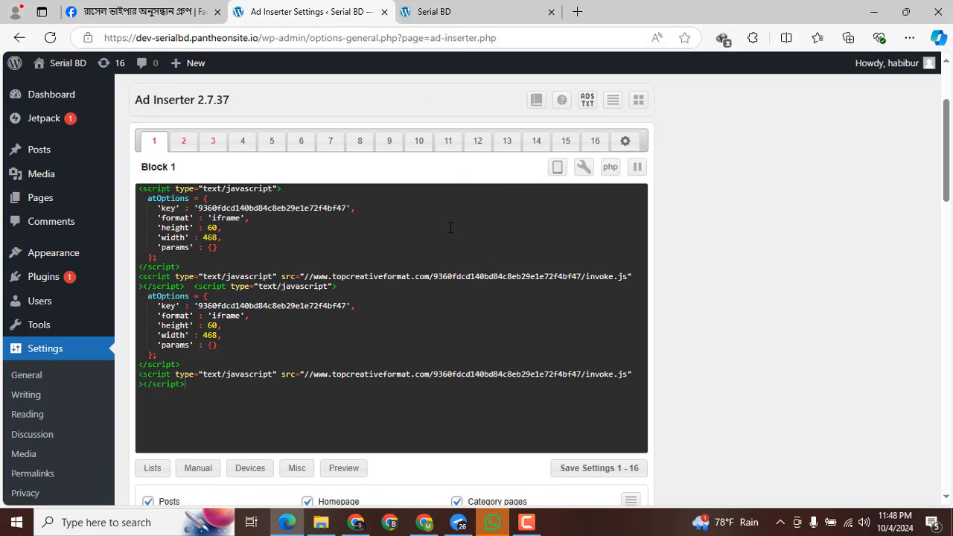
{"action": "left_click", "coordinate": [183, 146]}
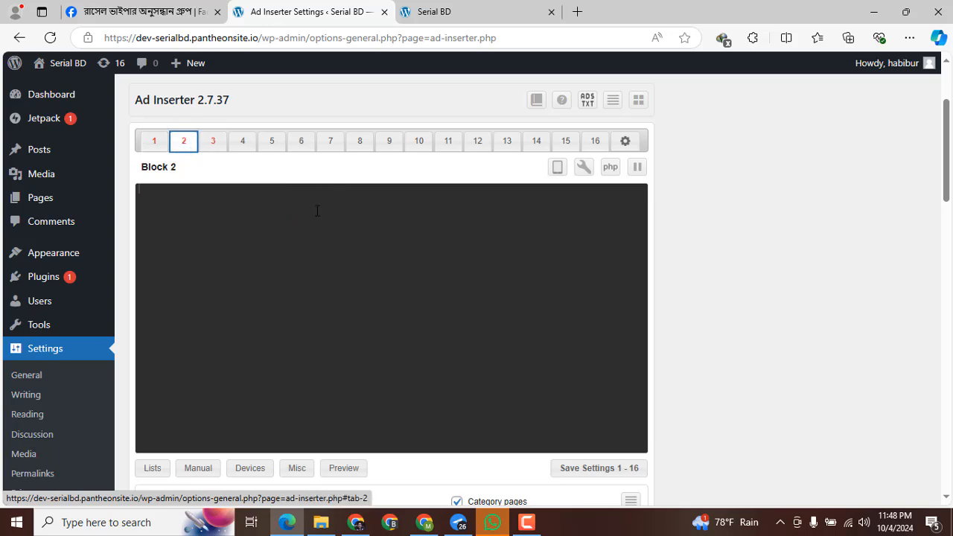
{"action": "left_click", "coordinate": [430, 527]}
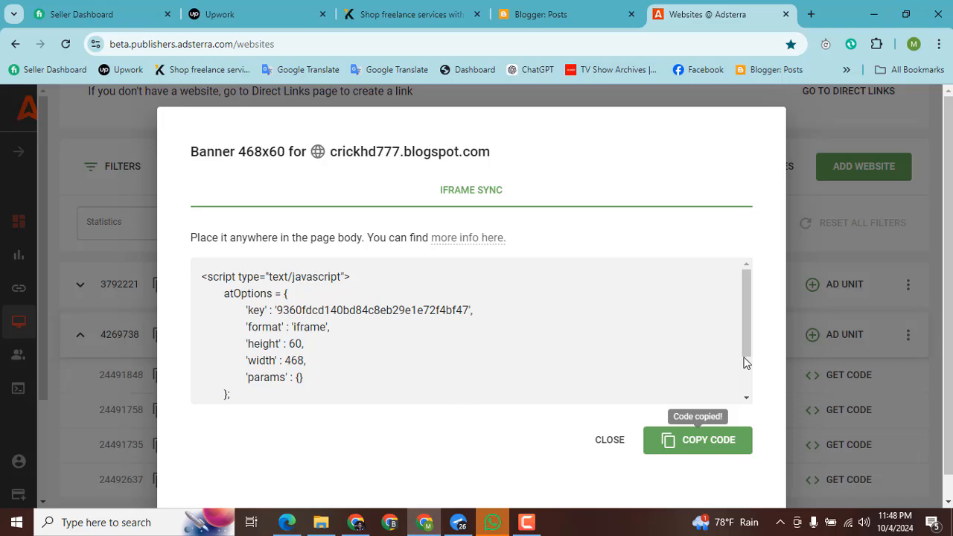
{"action": "left_click", "coordinate": [840, 255]}
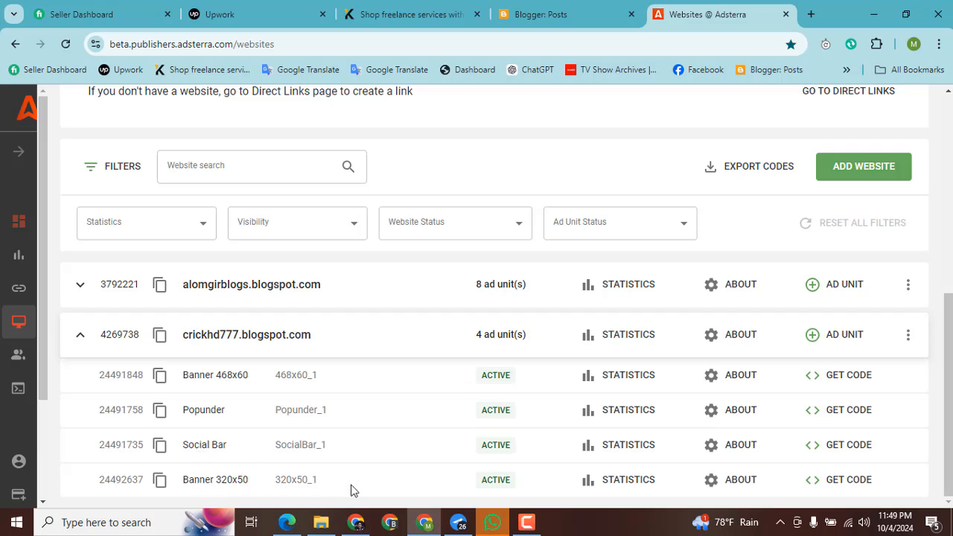
{"action": "left_click", "coordinate": [839, 483]}
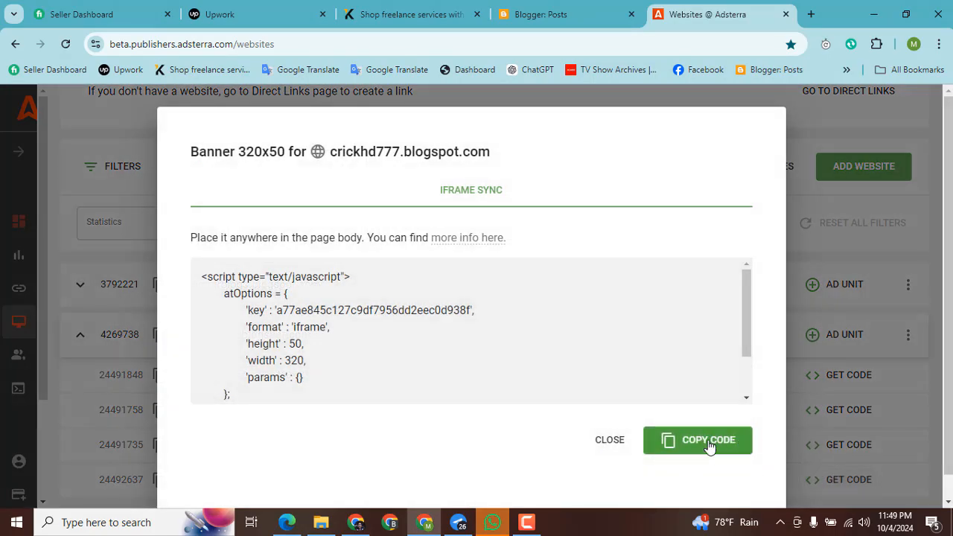
{"action": "left_click", "coordinate": [709, 444]}
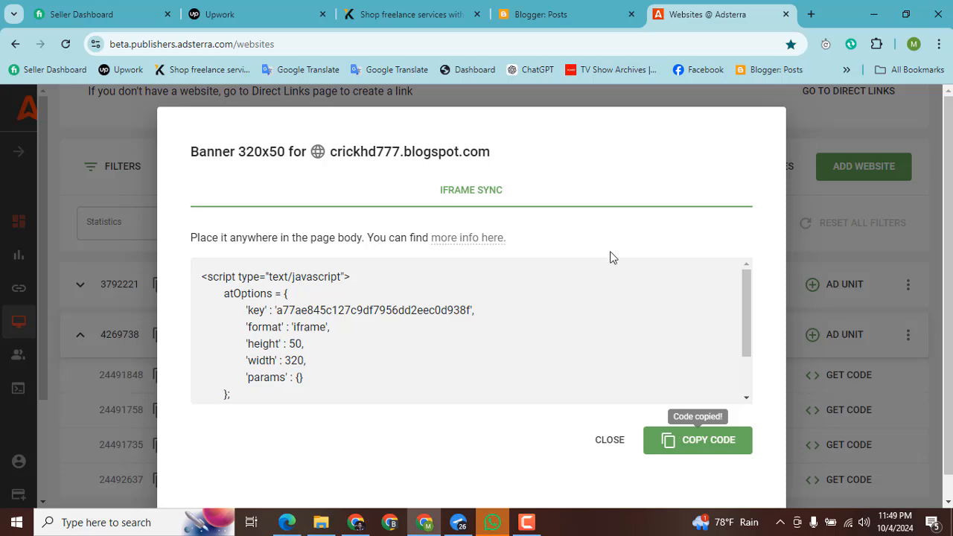
Step: Return to Ad Inserter in Edge and paste the copied 320x50 banner code twice in a row into Block 2
{"action": "left_click", "coordinate": [287, 522]}
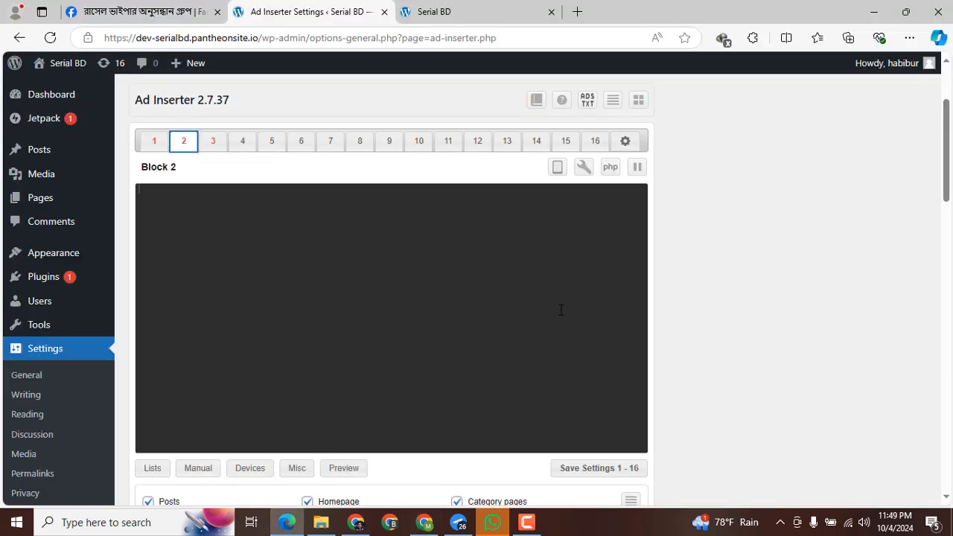
{"action": "right_click", "coordinate": [283, 193]}
{"action": "left_click", "coordinate": [336, 300]}
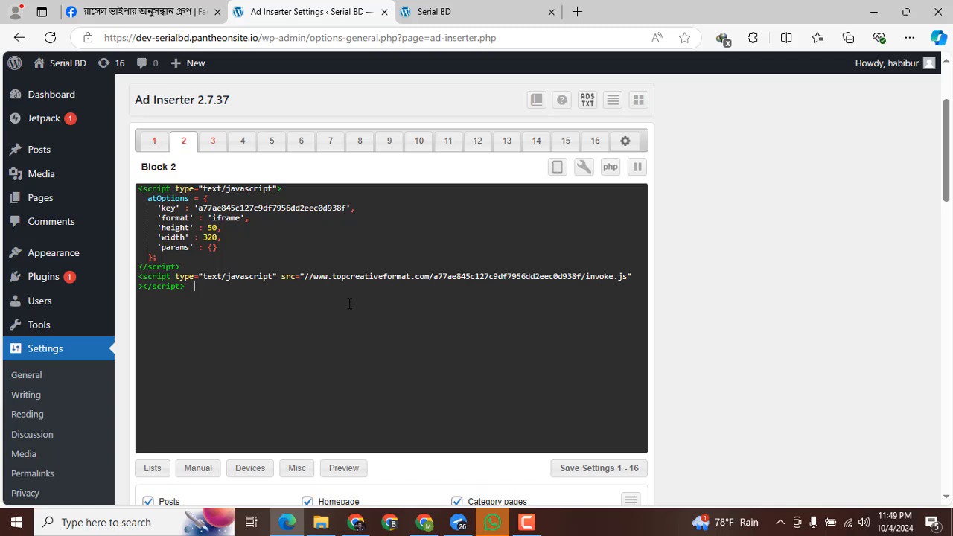
{"action": "type", "text": "<script type=\"text/javascript\">   atOptions = {     'key' : 'a77ae845c127c9df7956dd2eec0d938f',     'format' : 'iframe',     'height' : 50,     'width' : 320,     'params' : {}   }; </script> <script type=\"text/javascript\" src=\"//www.topcreativeformat.com/a77ae845c127c9df7956dd2eec0d938f/invoke.js\"></script>"}
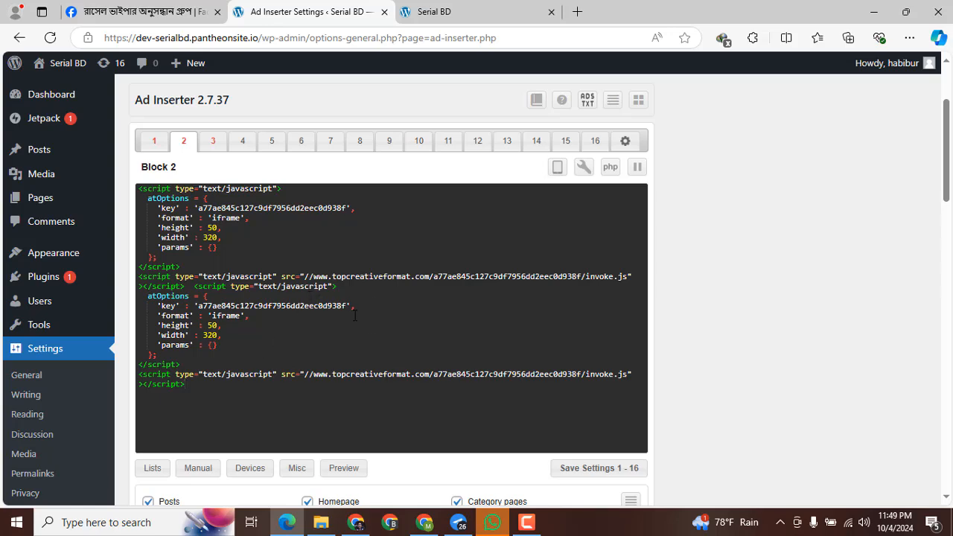
Step: Disable Block 2's insertion on static, search and Tag / Archive pages, and set its insertion to After paragraph
{"action": "scroll", "coordinate": [356, 369], "scroll_direction": "down", "scroll_amount": 2}
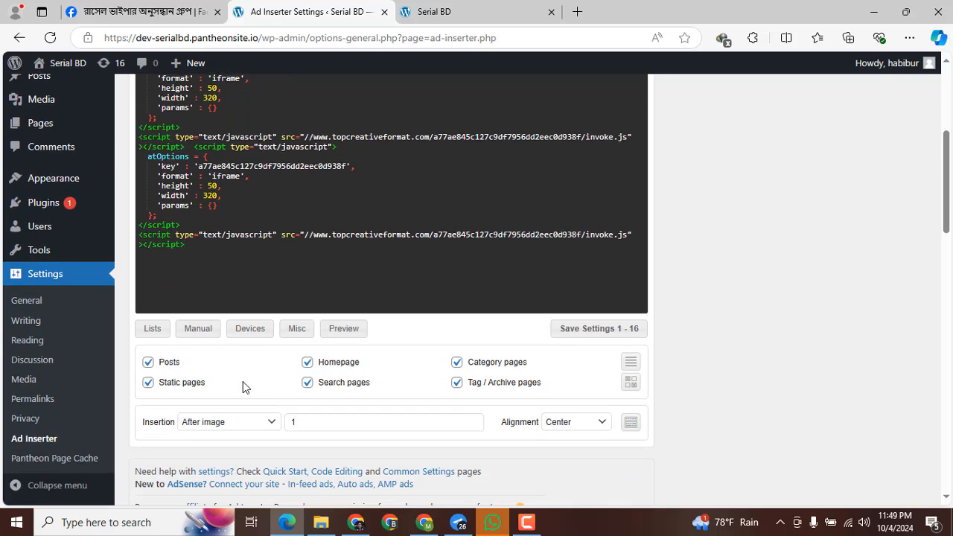
{"action": "left_click", "coordinate": [148, 383]}
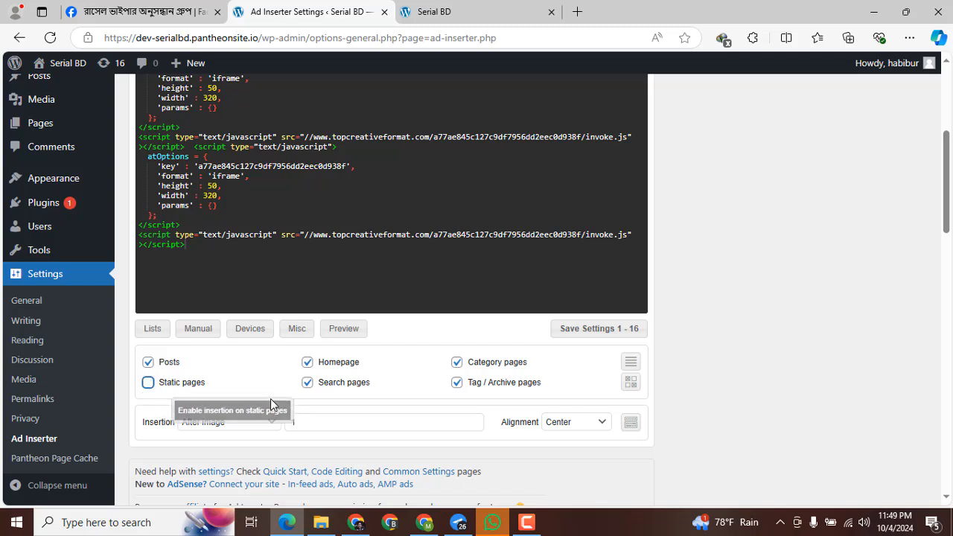
{"action": "left_click", "coordinate": [308, 384]}
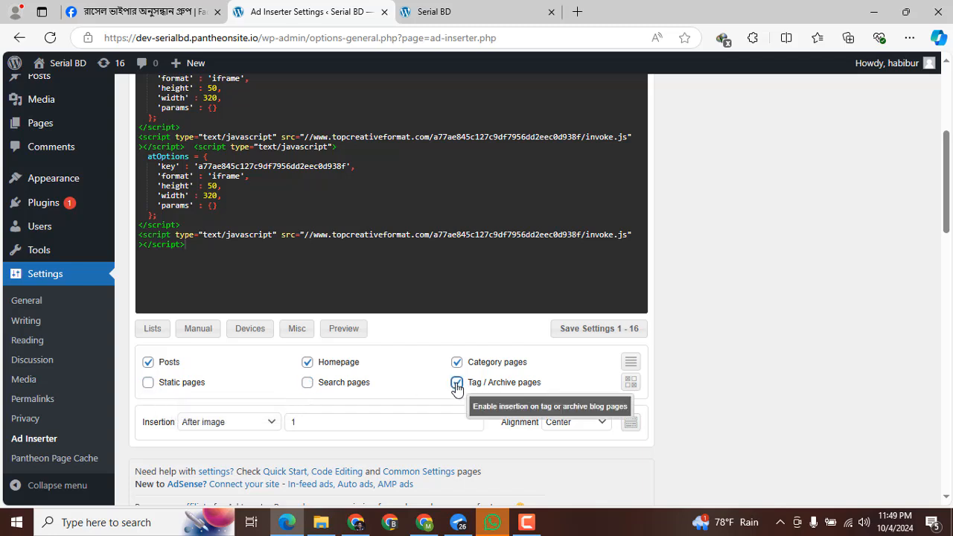
{"action": "left_click", "coordinate": [456, 383]}
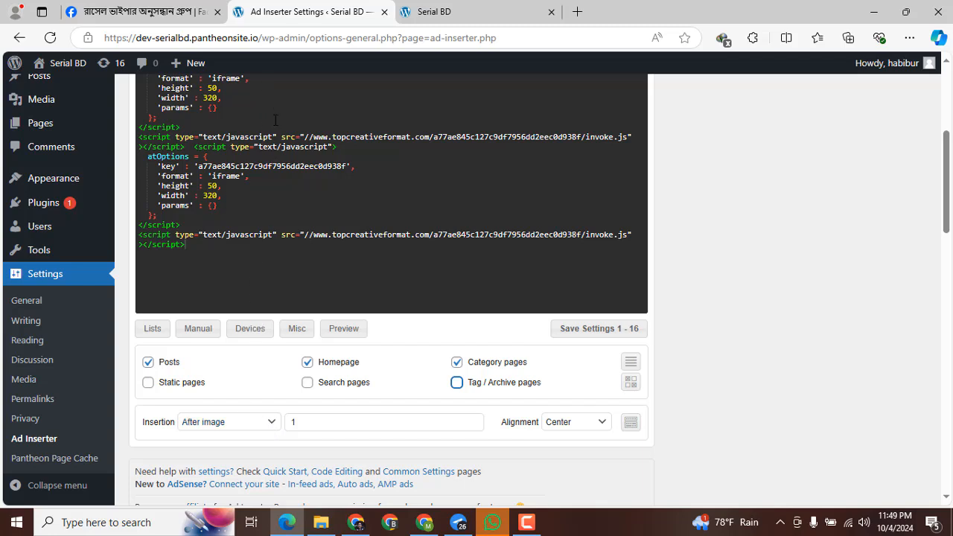
{"action": "left_click", "coordinate": [271, 426]}
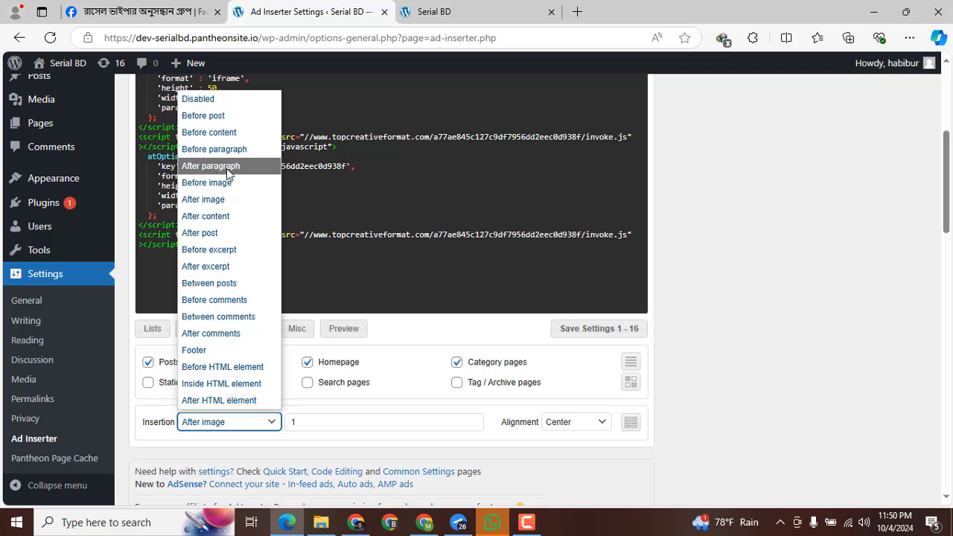
{"action": "left_click", "coordinate": [227, 166]}
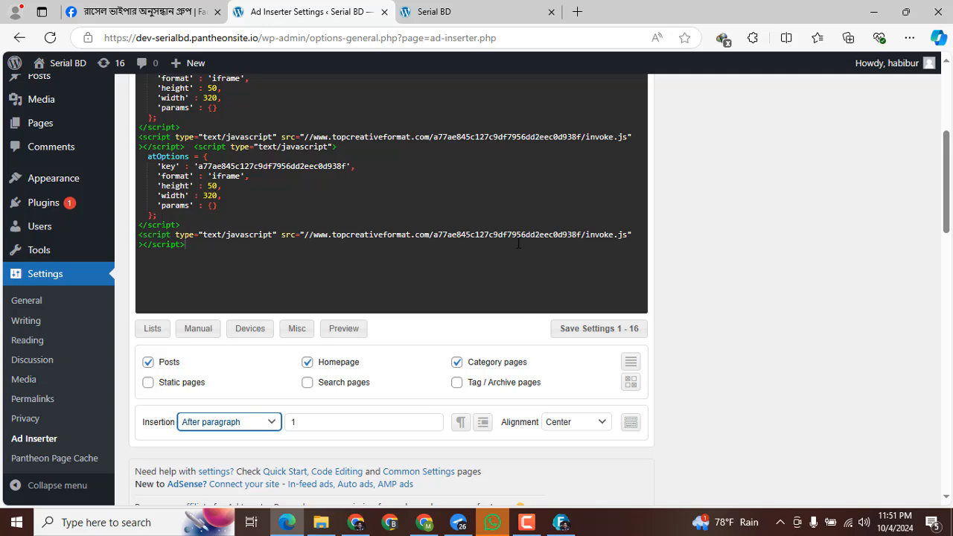
Step: Open the 28 September serial post from the Serial BD homepage and examine where its images and paragraphs sit for ad placement
{"action": "scroll", "coordinate": [518, 243], "scroll_direction": "up", "scroll_amount": 3}
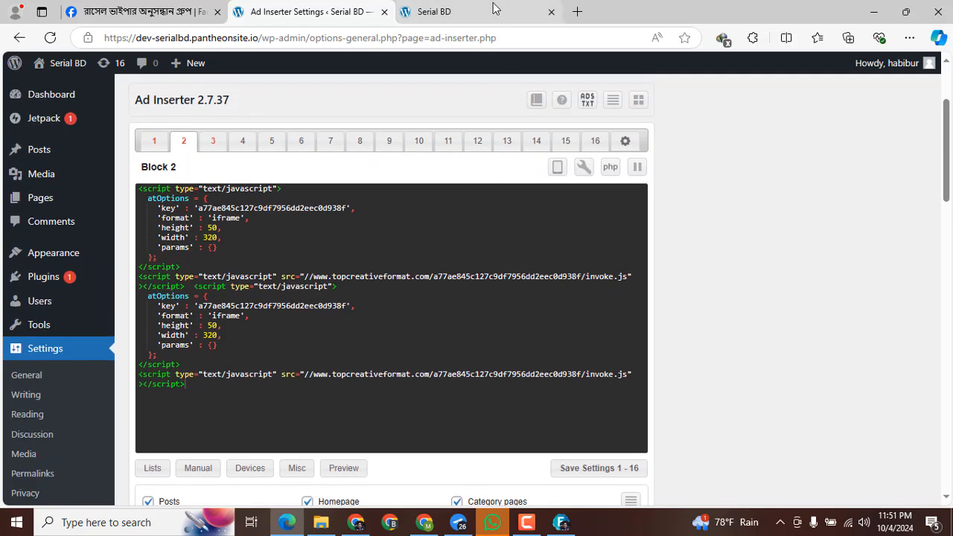
{"action": "left_click", "coordinate": [494, 9]}
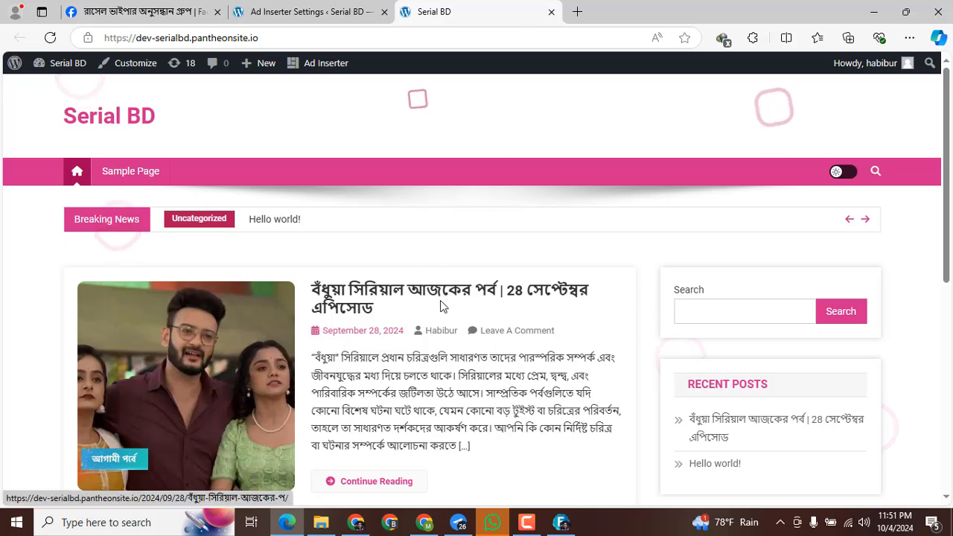
{"action": "scroll", "coordinate": [441, 306], "scroll_direction": "down", "scroll_amount": 1}
{"action": "left_click", "coordinate": [201, 305]}
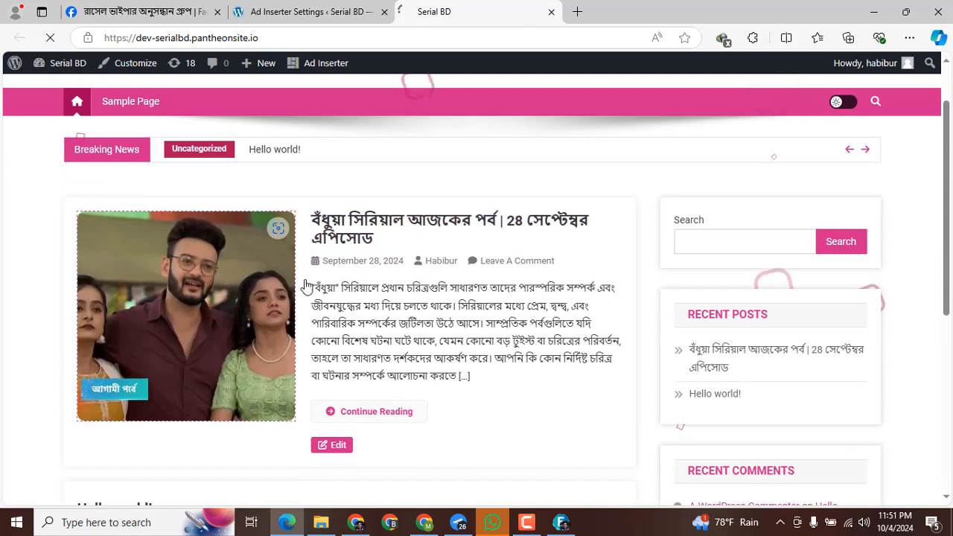
{"action": "scroll", "coordinate": [443, 289], "scroll_direction": "down", "scroll_amount": 1}
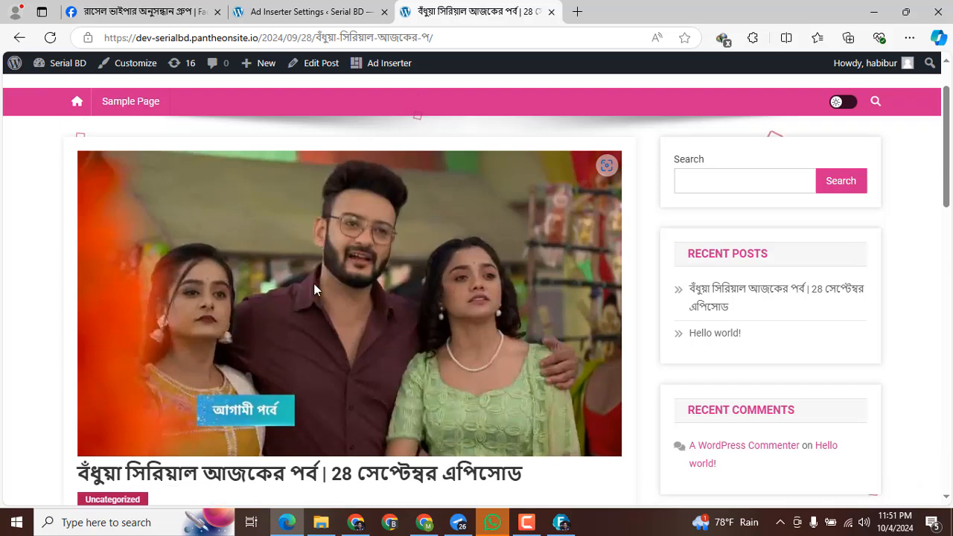
{"action": "scroll", "coordinate": [385, 250], "scroll_direction": "down", "scroll_amount": 2}
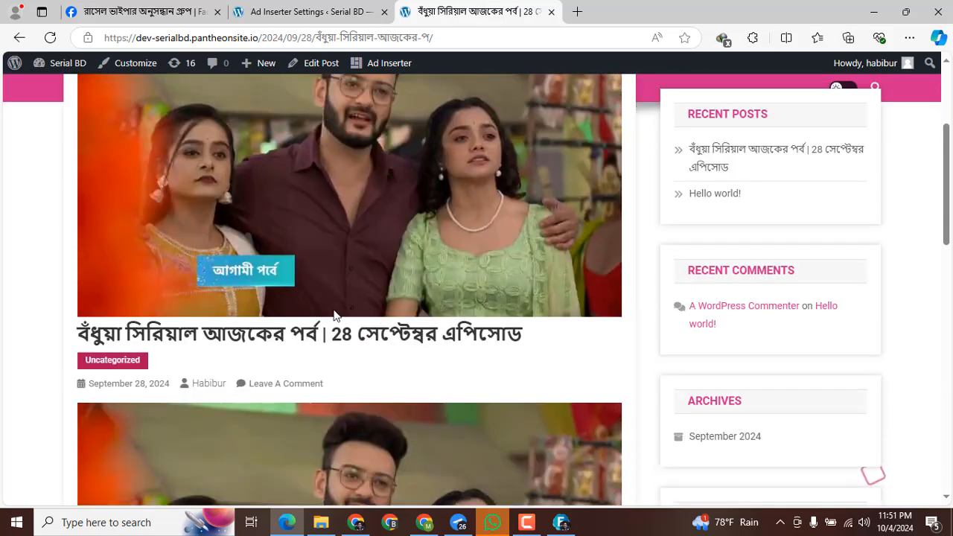
{"action": "scroll", "coordinate": [452, 347], "scroll_direction": "down", "scroll_amount": 3}
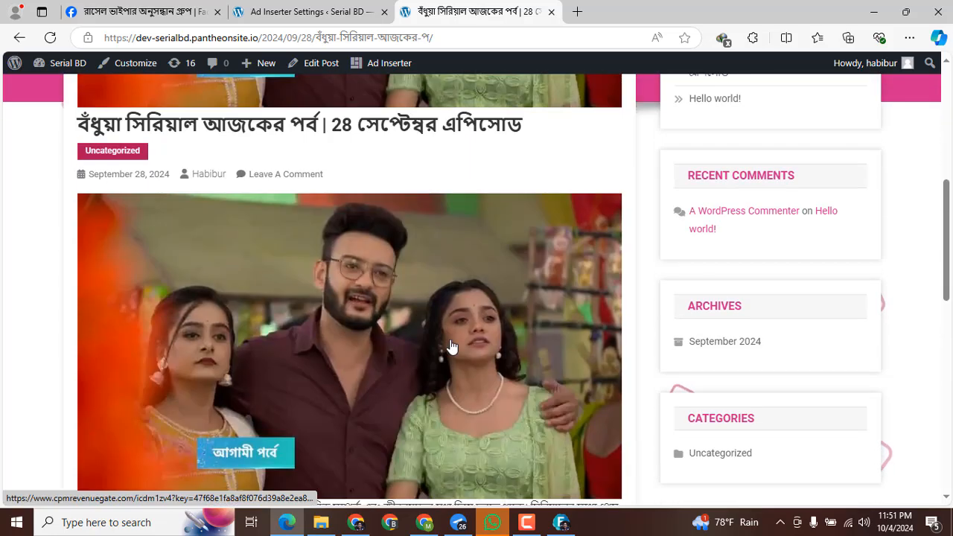
{"action": "scroll", "coordinate": [431, 340], "scroll_direction": "down", "scroll_amount": 4}
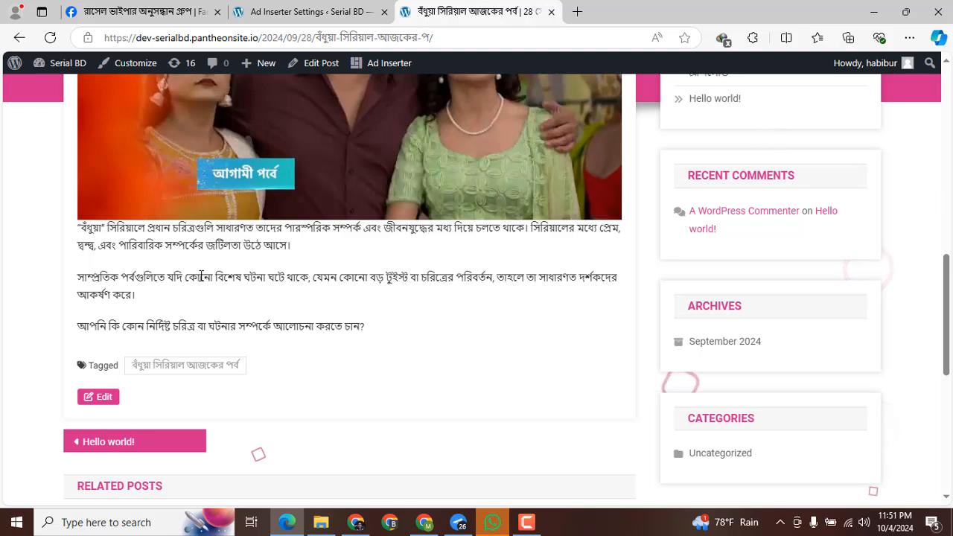
{"action": "scroll", "coordinate": [426, 225], "scroll_direction": "up", "scroll_amount": 3}
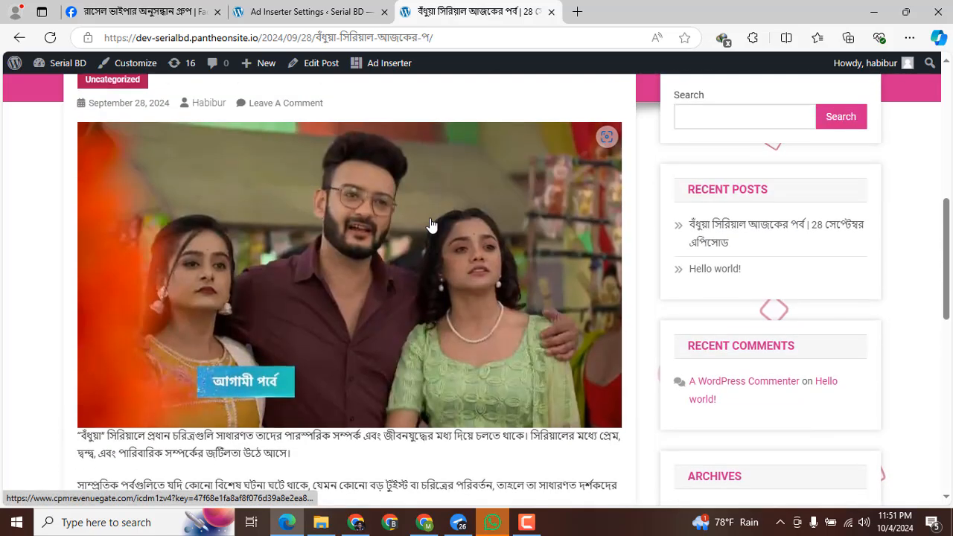
{"action": "scroll", "coordinate": [429, 226], "scroll_direction": "down", "scroll_amount": 2}
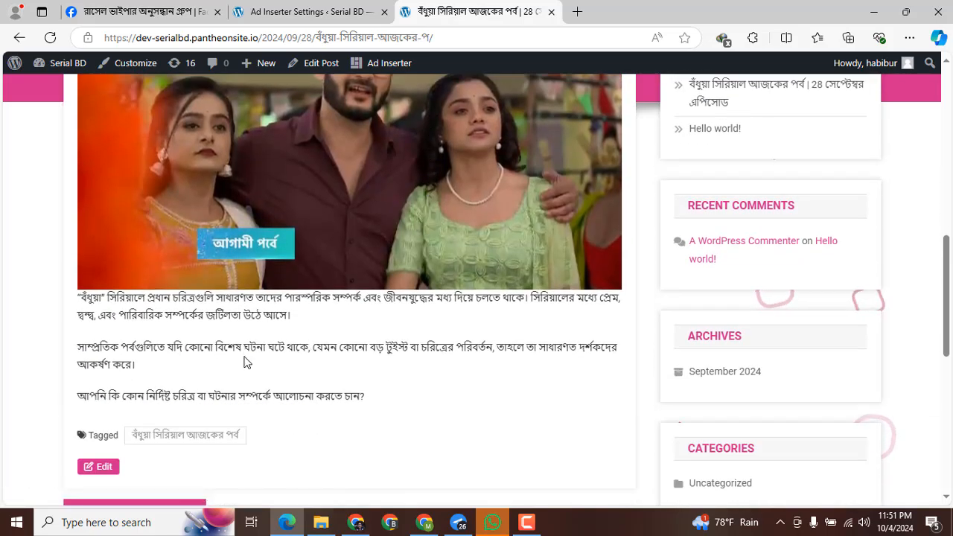
Step: Switch to Blogger in the other Chrome window and view the published ICC Women's Cricket post of the Crickhd7 blog
{"action": "left_click", "coordinate": [355, 522]}
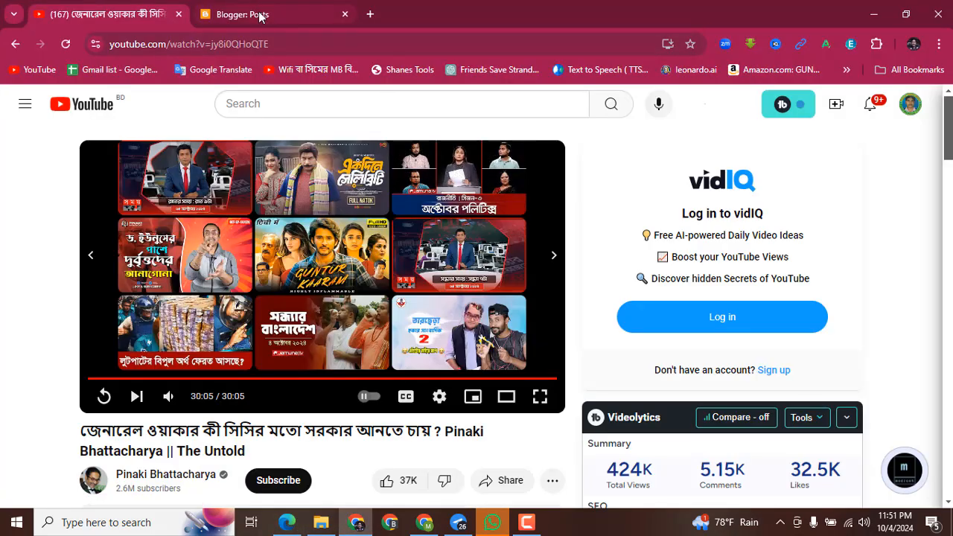
{"action": "left_click", "coordinate": [265, 13]}
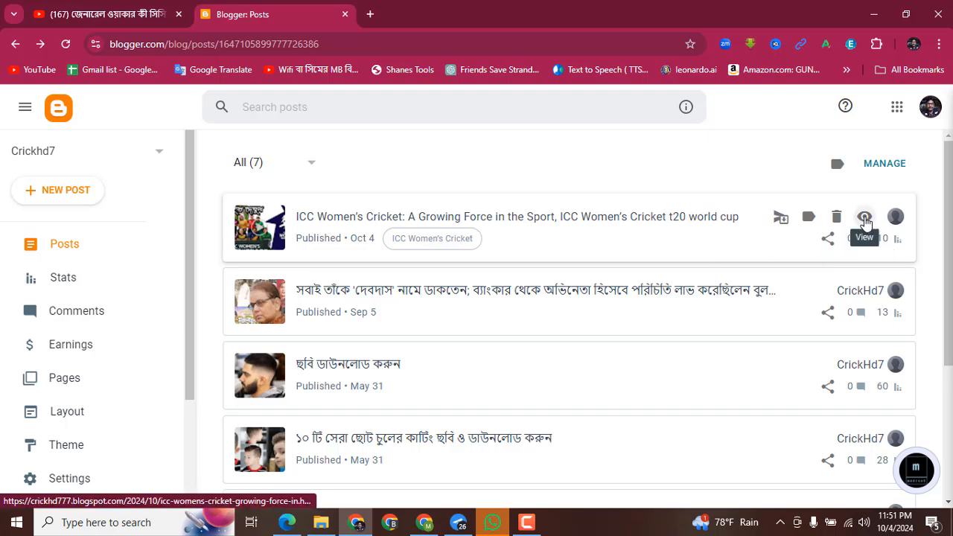
{"action": "left_click", "coordinate": [864, 218]}
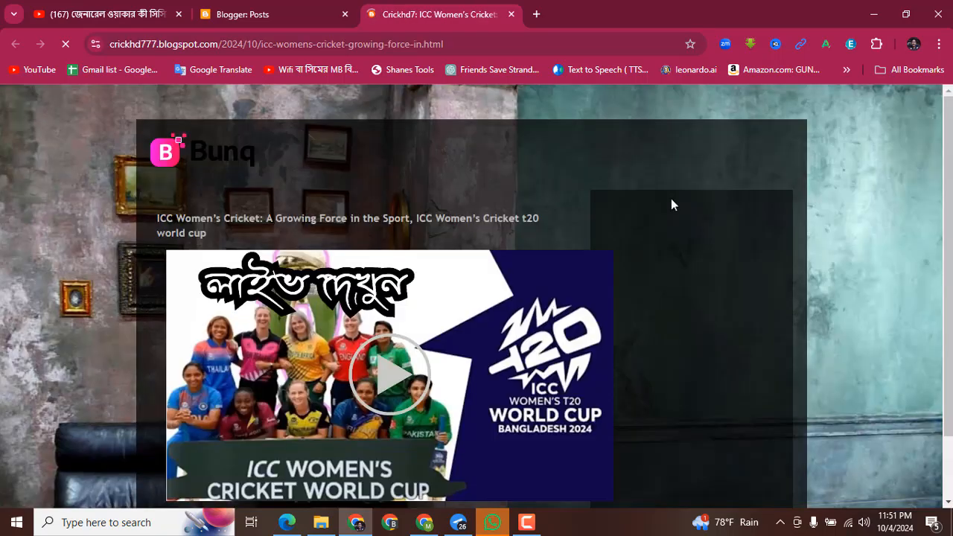
Step: Examine the ICC Women's Cricket post from its opening image to the team photo, noting where the banner ads are placed
{"action": "scroll", "coordinate": [639, 239], "scroll_direction": "down", "scroll_amount": 1}
{"action": "scroll", "coordinate": [639, 240], "scroll_direction": "down", "scroll_amount": 1}
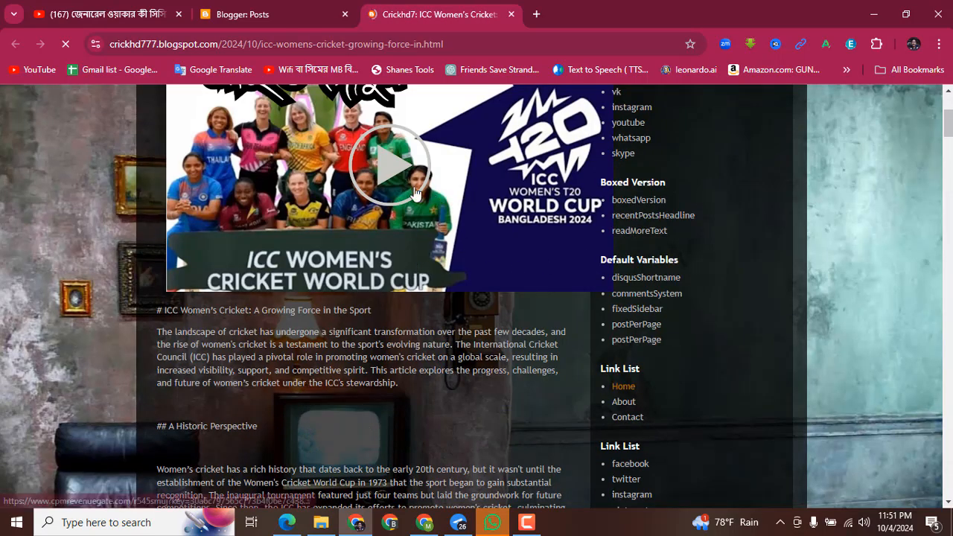
{"action": "scroll", "coordinate": [388, 242], "scroll_direction": "up", "scroll_amount": 1}
{"action": "scroll", "coordinate": [388, 243], "scroll_direction": "down", "scroll_amount": 1}
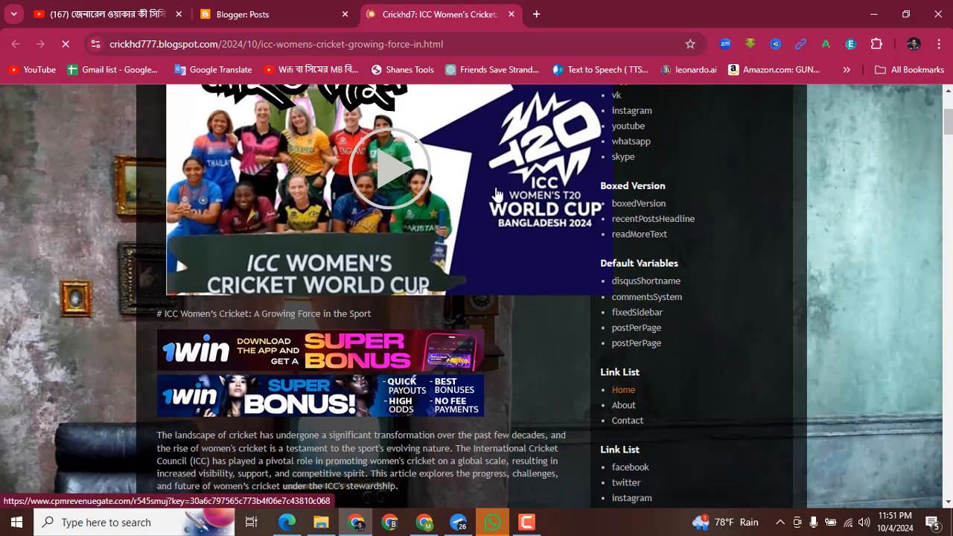
{"action": "scroll", "coordinate": [553, 170], "scroll_direction": "down", "scroll_amount": 1}
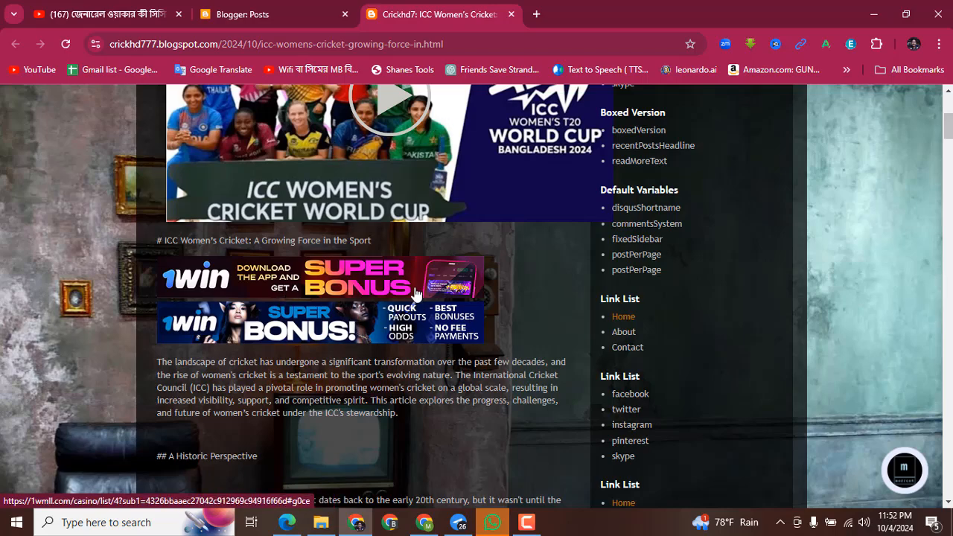
{"action": "scroll", "coordinate": [387, 289], "scroll_direction": "down", "scroll_amount": 2}
{"action": "scroll", "coordinate": [347, 248], "scroll_direction": "down", "scroll_amount": 3}
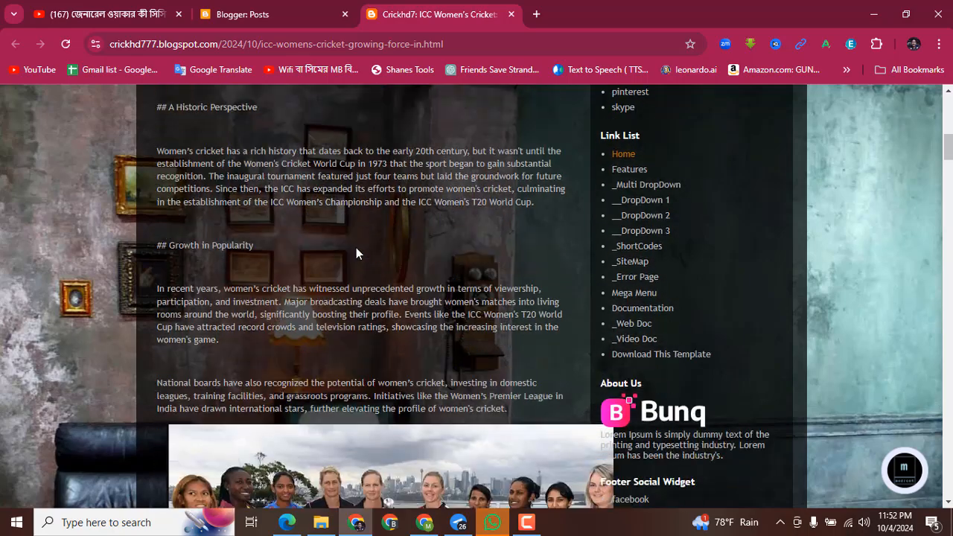
{"action": "scroll", "coordinate": [358, 268], "scroll_direction": "down", "scroll_amount": 2}
{"action": "scroll", "coordinate": [376, 365], "scroll_direction": "down", "scroll_amount": 2}
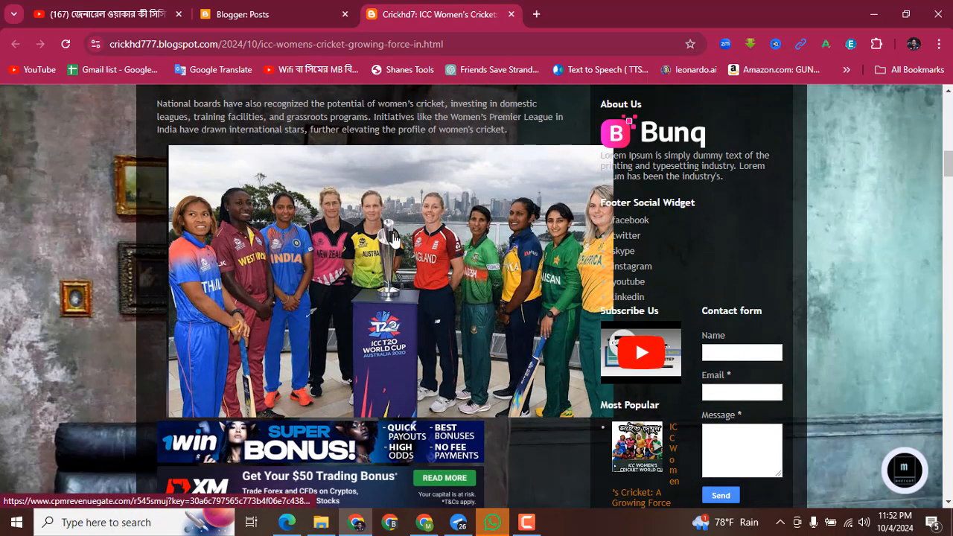
Step: Review the paragraphs between the first banner pair and the team photo to judge the text spacing between ads
{"action": "scroll", "coordinate": [392, 239], "scroll_direction": "up", "scroll_amount": 3}
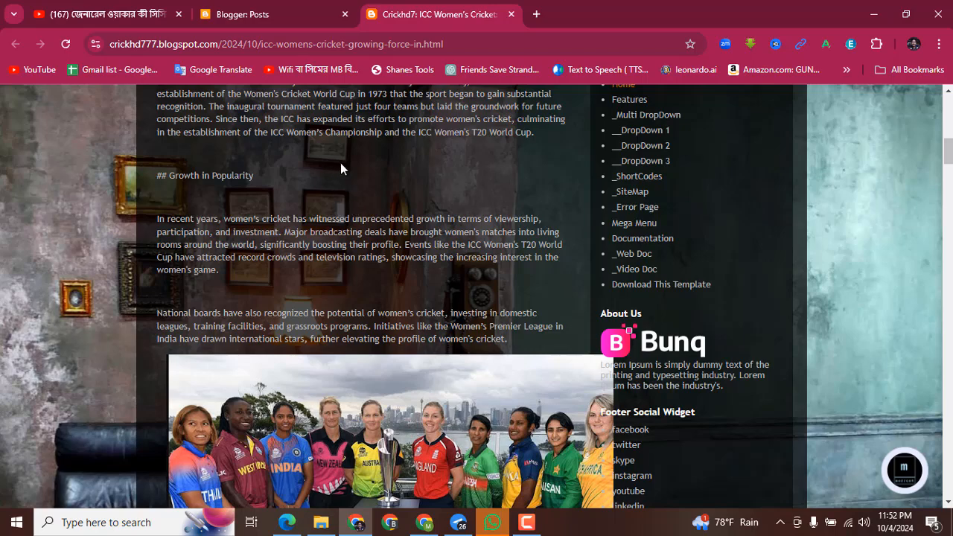
{"action": "scroll", "coordinate": [341, 168], "scroll_direction": "up", "scroll_amount": 2}
{"action": "scroll", "coordinate": [359, 217], "scroll_direction": "up", "scroll_amount": 1}
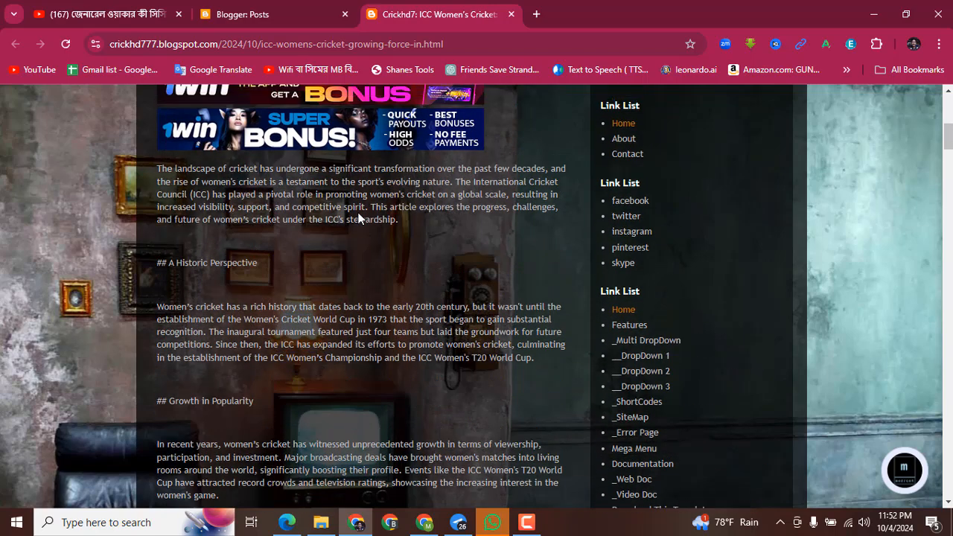
{"action": "scroll", "coordinate": [358, 217], "scroll_direction": "up", "scroll_amount": 2}
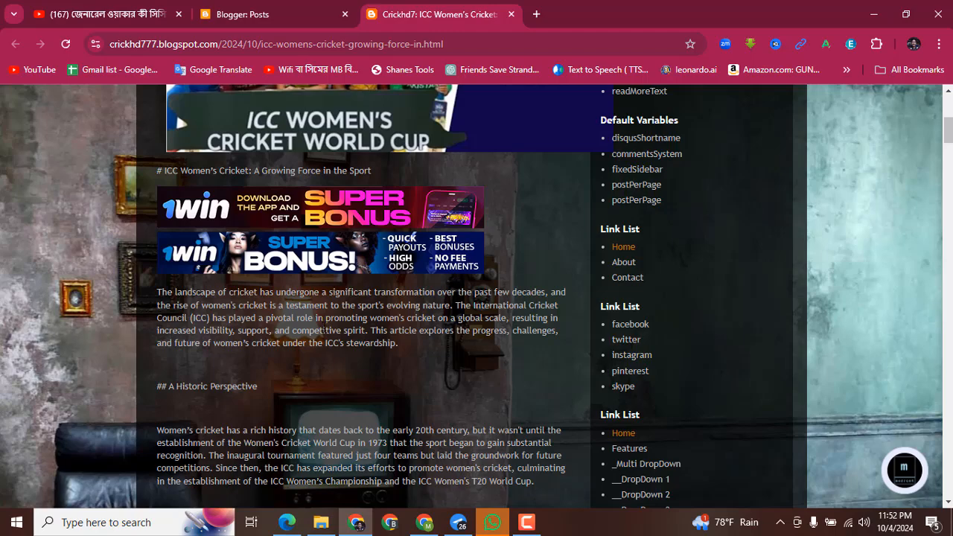
{"action": "scroll", "coordinate": [324, 352], "scroll_direction": "down", "scroll_amount": 2}
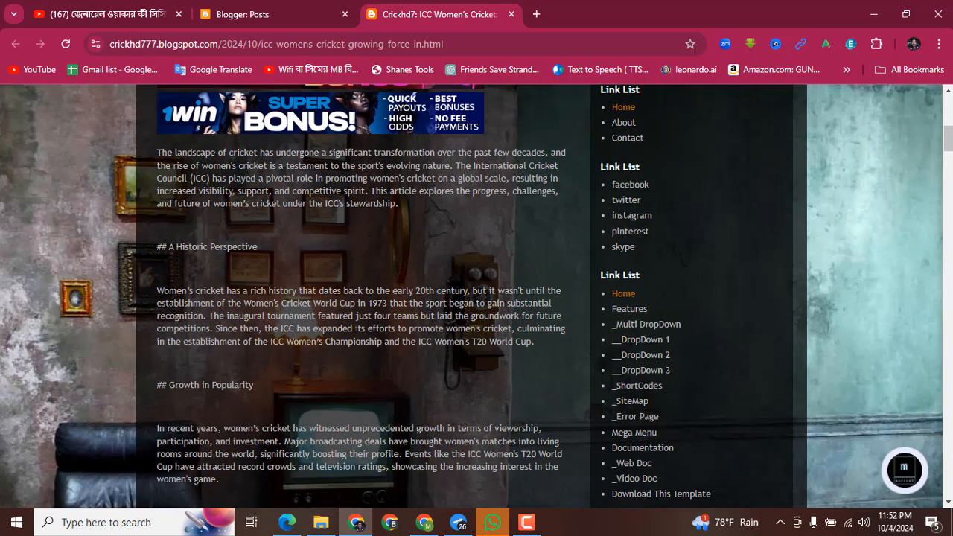
{"action": "scroll", "coordinate": [337, 373], "scroll_direction": "down", "scroll_amount": 2}
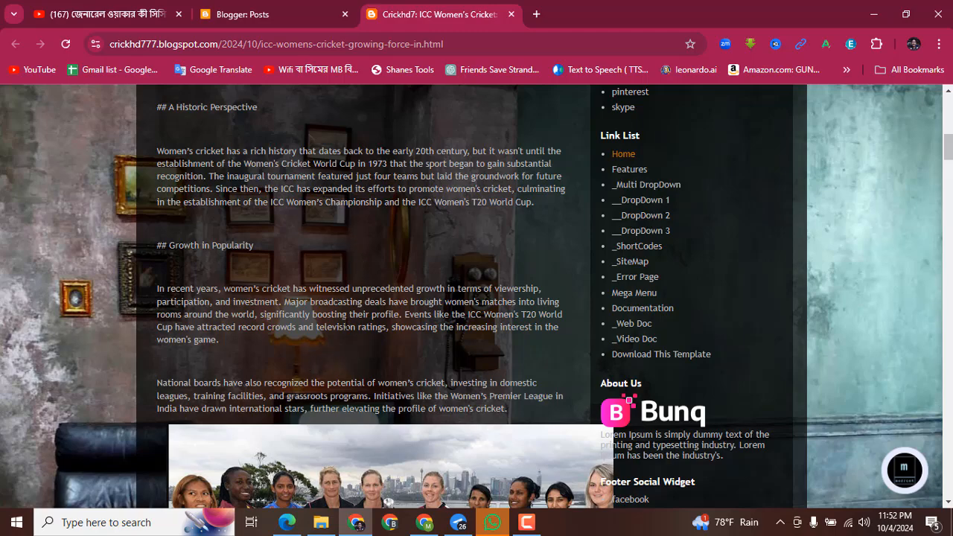
{"action": "scroll", "coordinate": [346, 328], "scroll_direction": "down", "scroll_amount": 1}
{"action": "scroll", "coordinate": [346, 327], "scroll_direction": "up", "scroll_amount": 1}
{"action": "scroll", "coordinate": [361, 236], "scroll_direction": "up", "scroll_amount": 2}
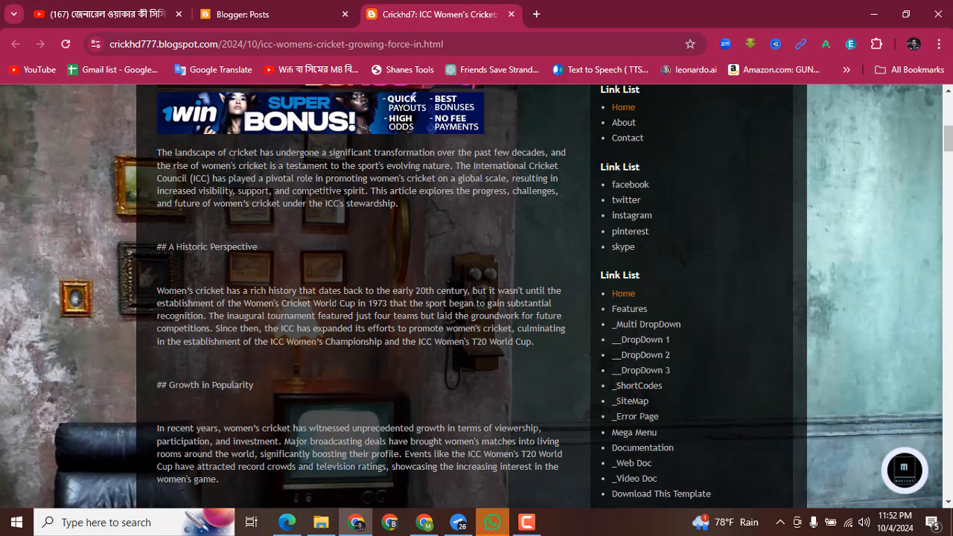
{"action": "scroll", "coordinate": [361, 298], "scroll_direction": "down", "scroll_amount": 2}
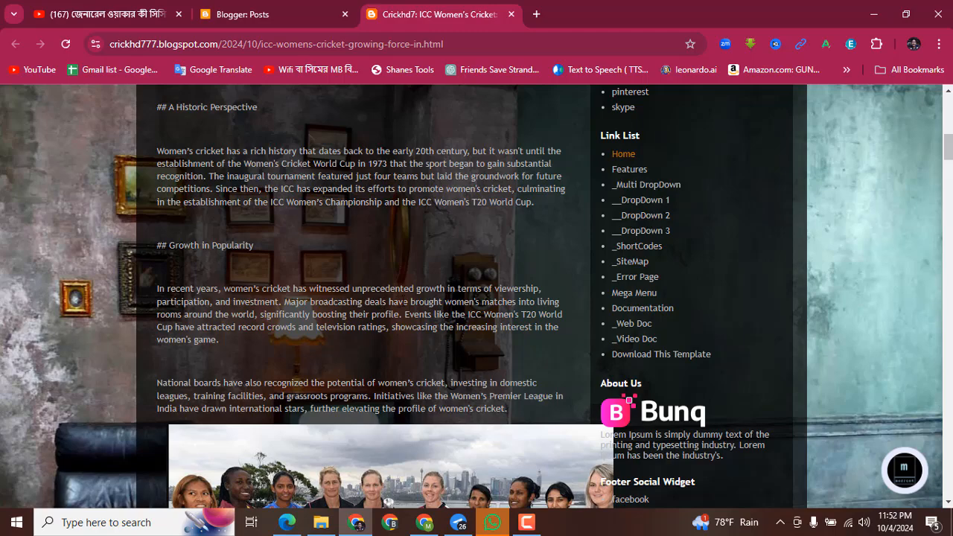
Step: Check the banner pairs placed below the team photo and the World Cup trophy image further down the post
{"action": "scroll", "coordinate": [381, 263], "scroll_direction": "down", "scroll_amount": 6}
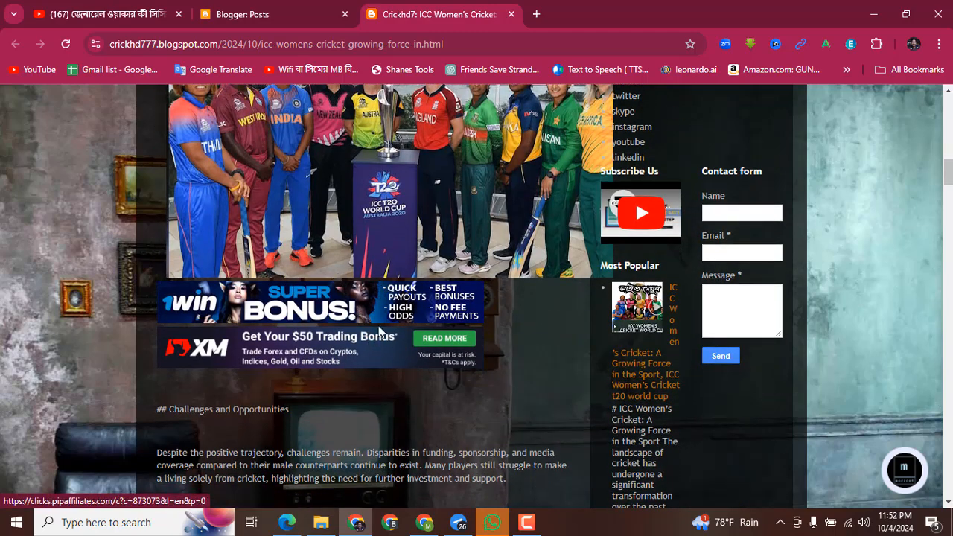
{"action": "scroll", "coordinate": [382, 334], "scroll_direction": "down", "scroll_amount": 2}
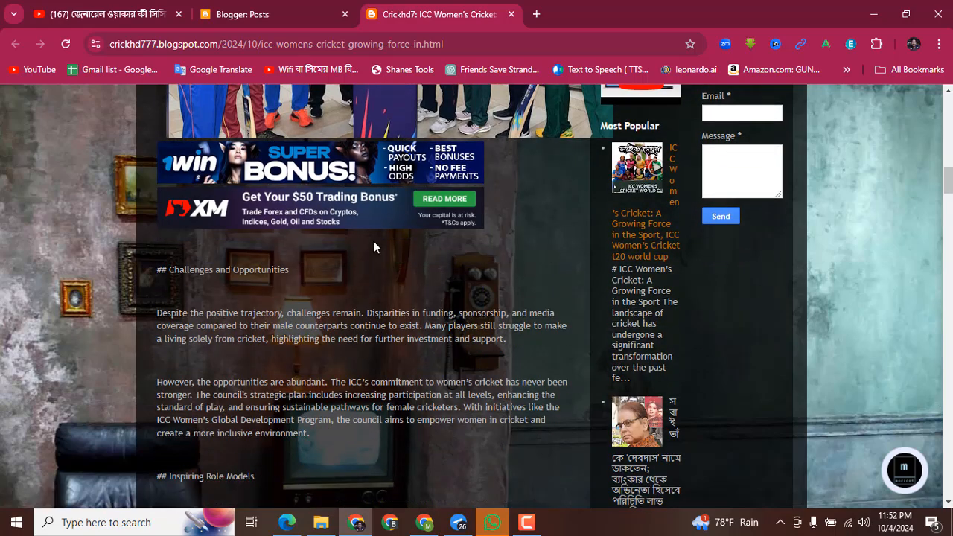
{"action": "scroll", "coordinate": [374, 240], "scroll_direction": "down", "scroll_amount": 7}
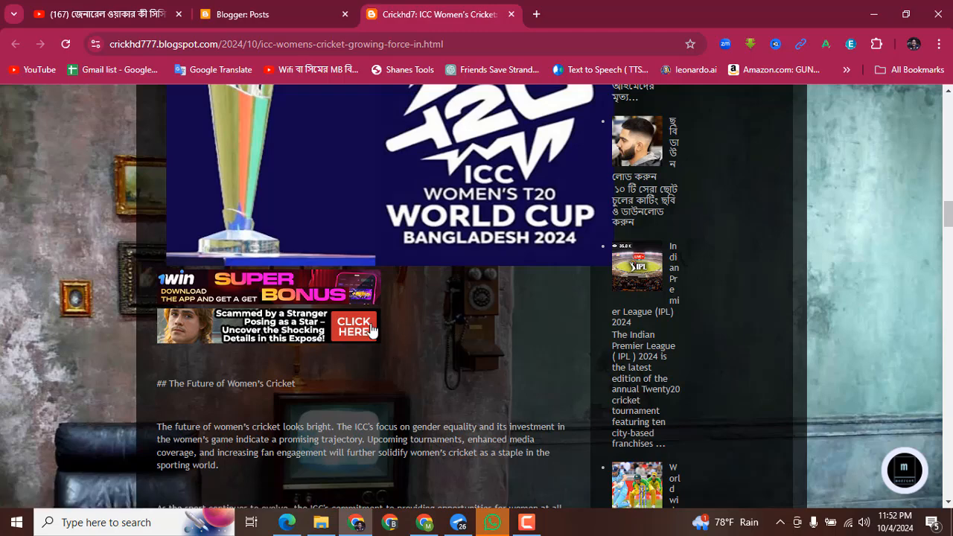
{"action": "scroll", "coordinate": [371, 330], "scroll_direction": "down", "scroll_amount": 3}
{"action": "scroll", "coordinate": [436, 257], "scroll_direction": "up", "scroll_amount": 1}
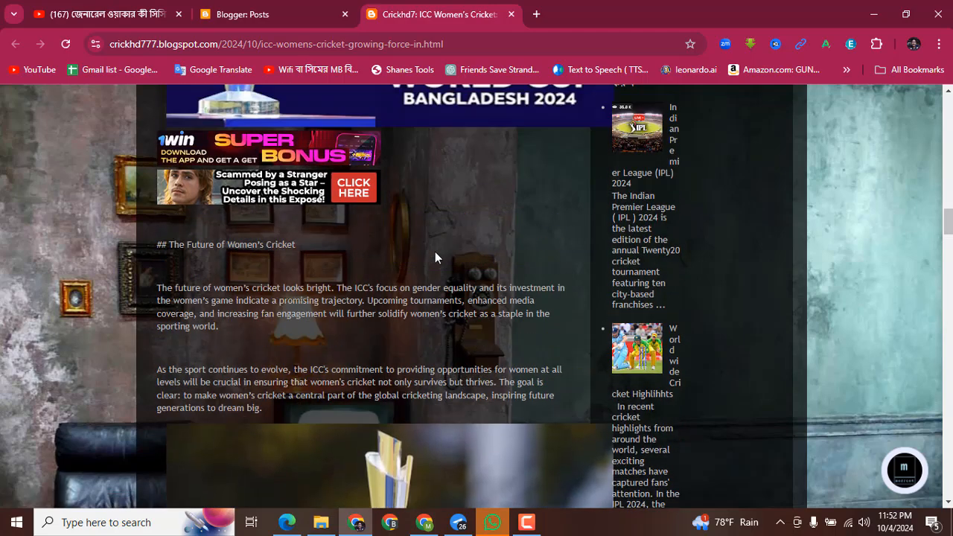
{"action": "scroll", "coordinate": [435, 251], "scroll_direction": "up", "scroll_amount": 2}
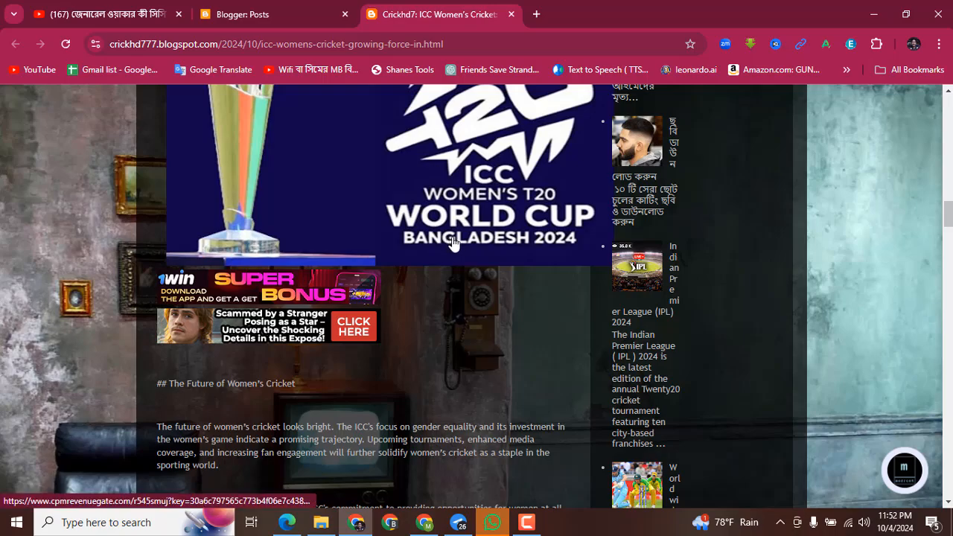